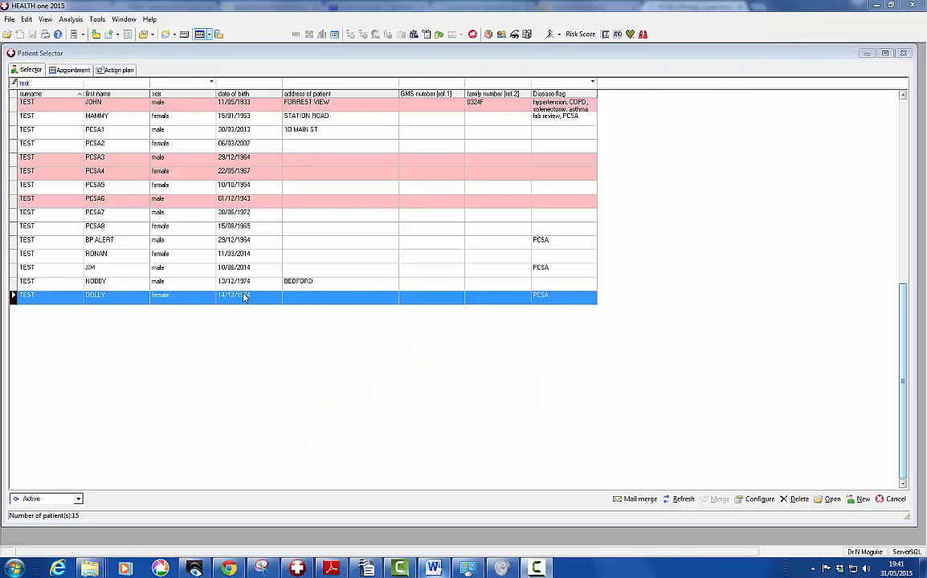
Open the test patient's health record from the Patient Selector list
{"action": "double_click", "coordinate": [191, 299]}
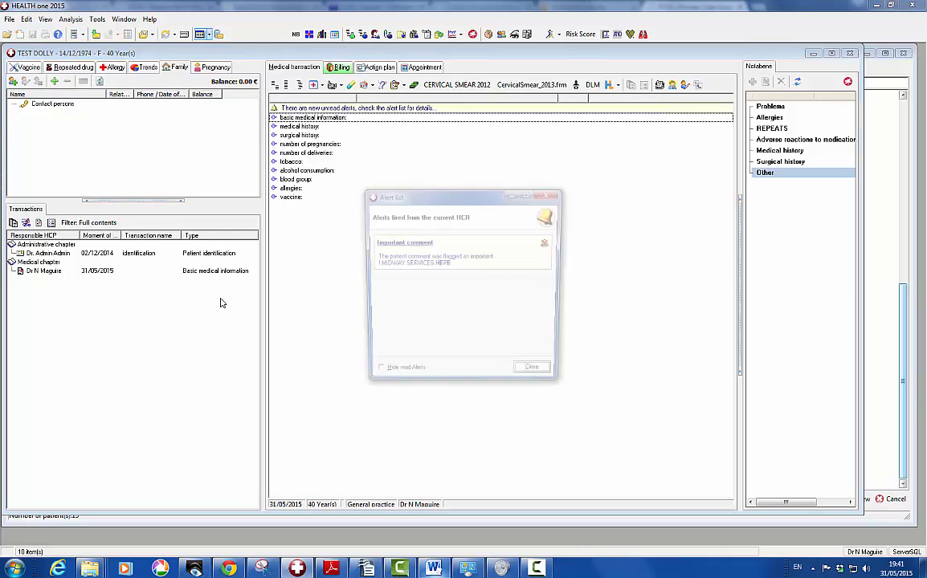
Dismiss the alerts, try importing PCSA.frm from the Desktop, and accept the newer-version warning
{"action": "left_click", "coordinate": [537, 376]}
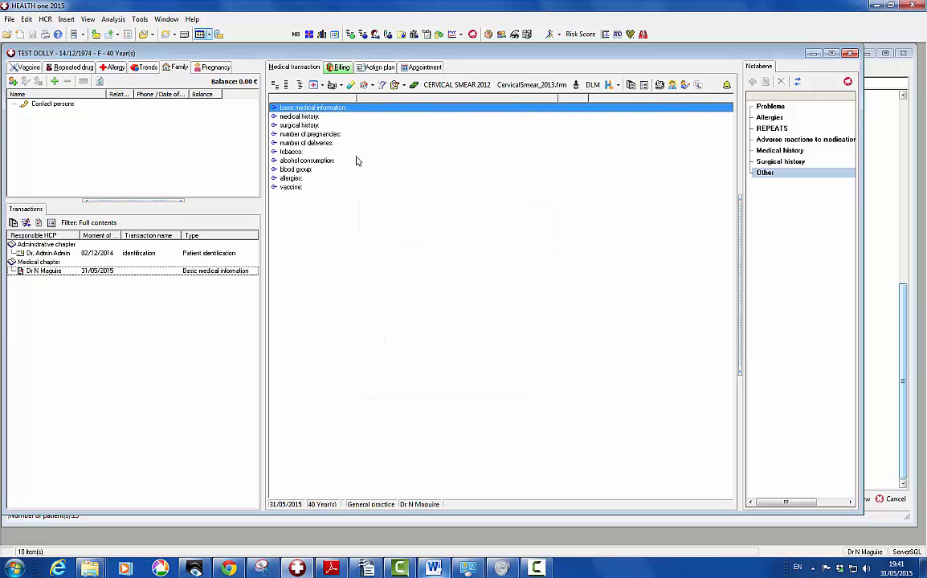
{"action": "left_click", "coordinate": [313, 86]}
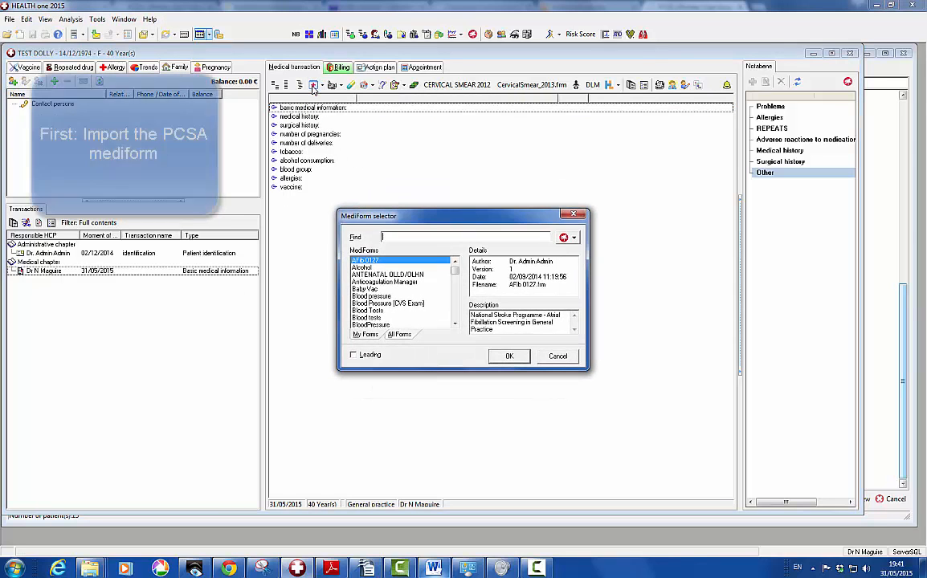
{"action": "left_click", "coordinate": [574, 239]}
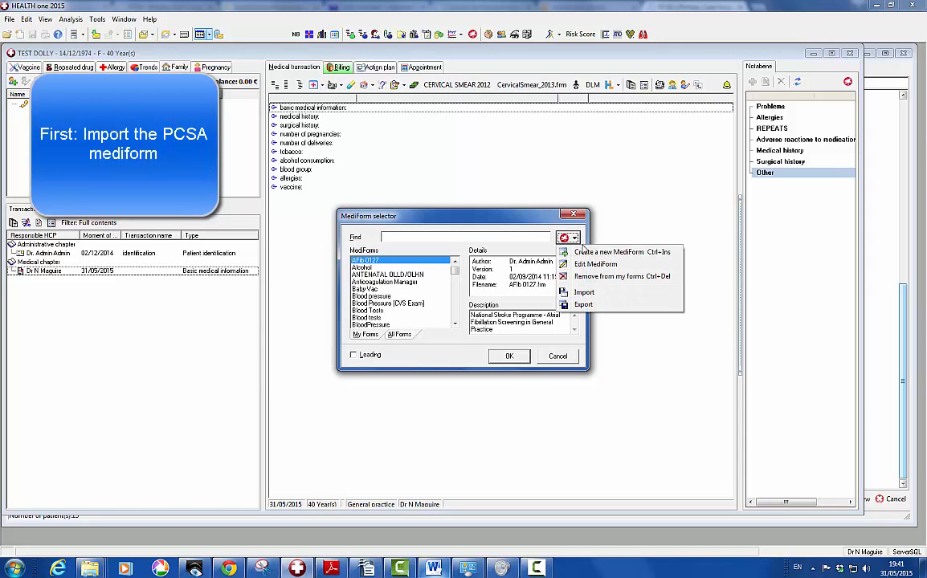
{"action": "left_click", "coordinate": [589, 292]}
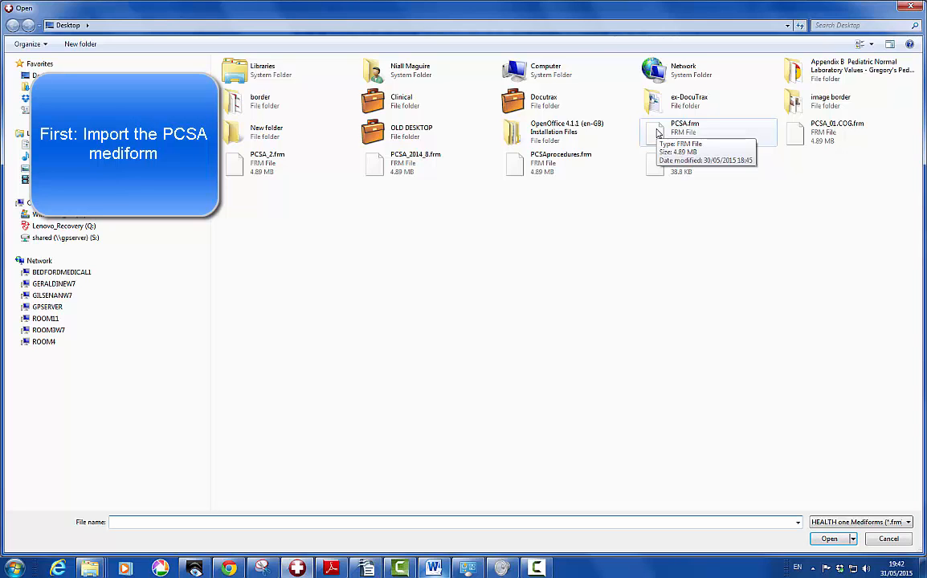
{"action": "double_click", "coordinate": [657, 133]}
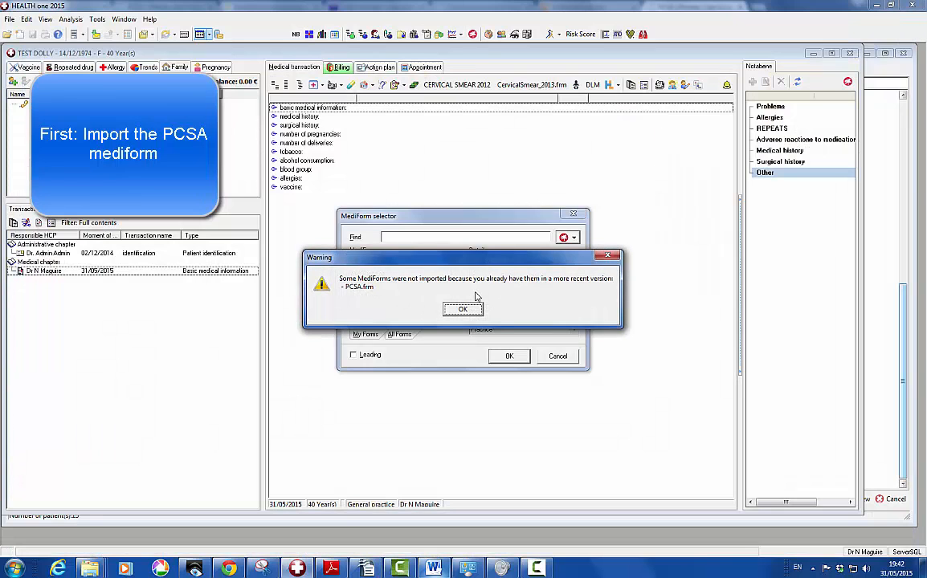
{"action": "left_click", "coordinate": [464, 310]}
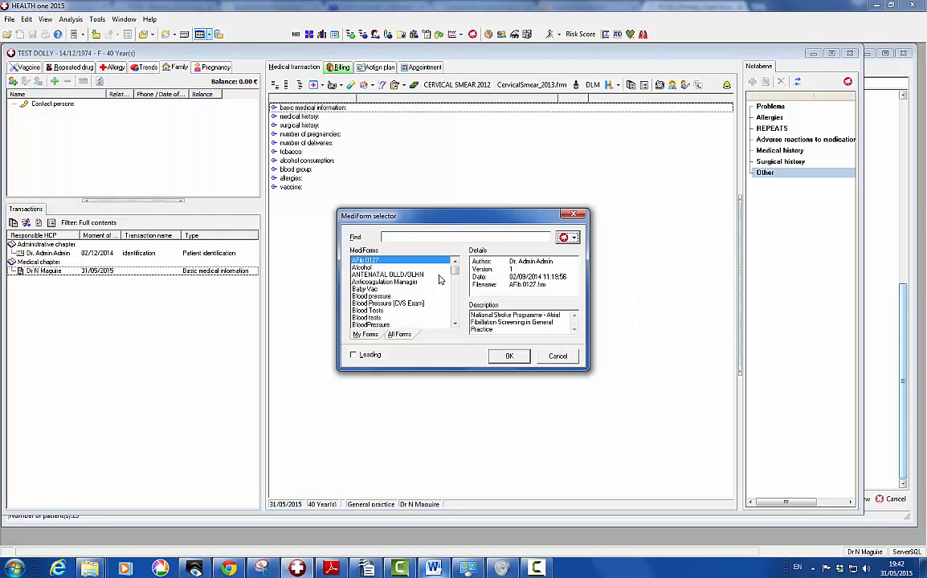
Filter the mediform list by 'pcsa' and open PCSA in the form designer
{"action": "left_click", "coordinate": [417, 237]}
{"action": "type", "text": "pcsa"}
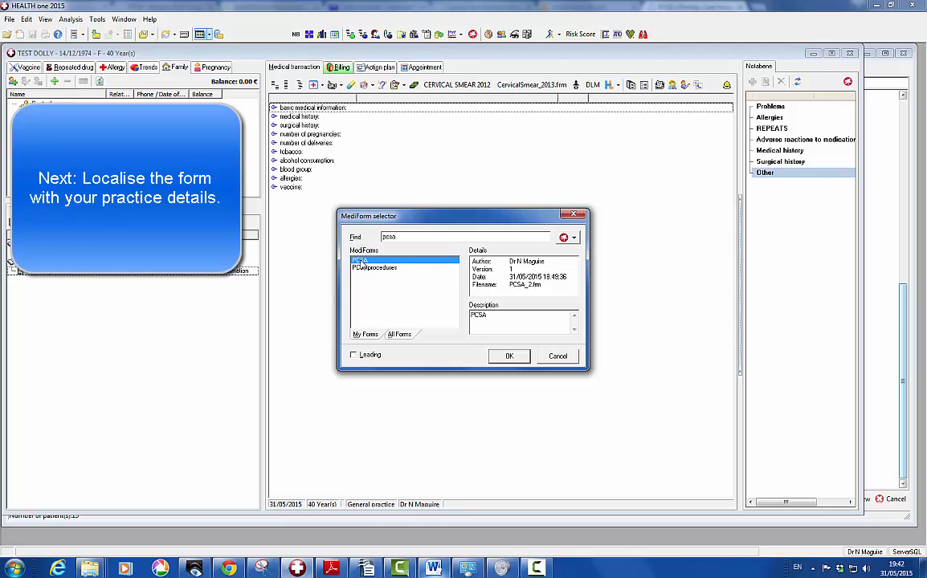
{"action": "left_click", "coordinate": [575, 238]}
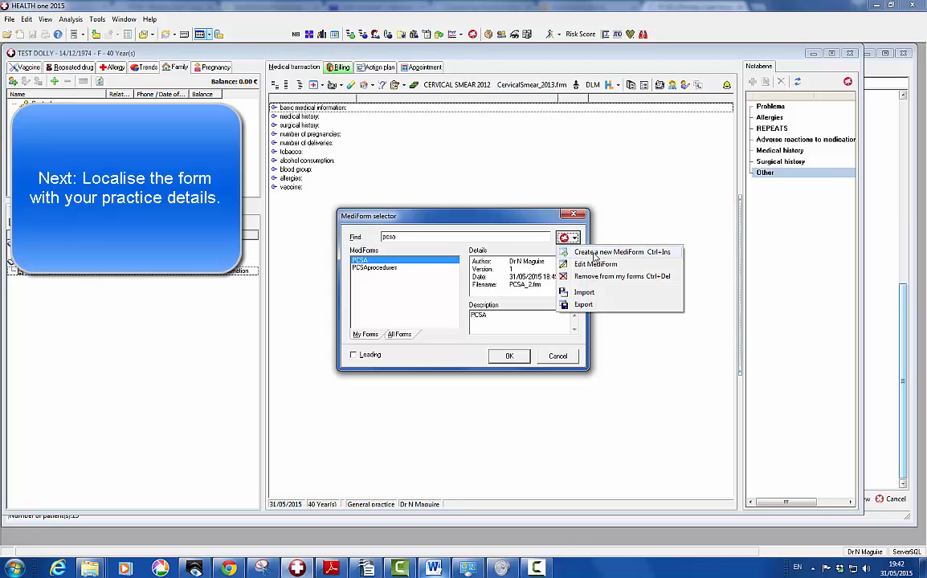
{"action": "left_click", "coordinate": [586, 264]}
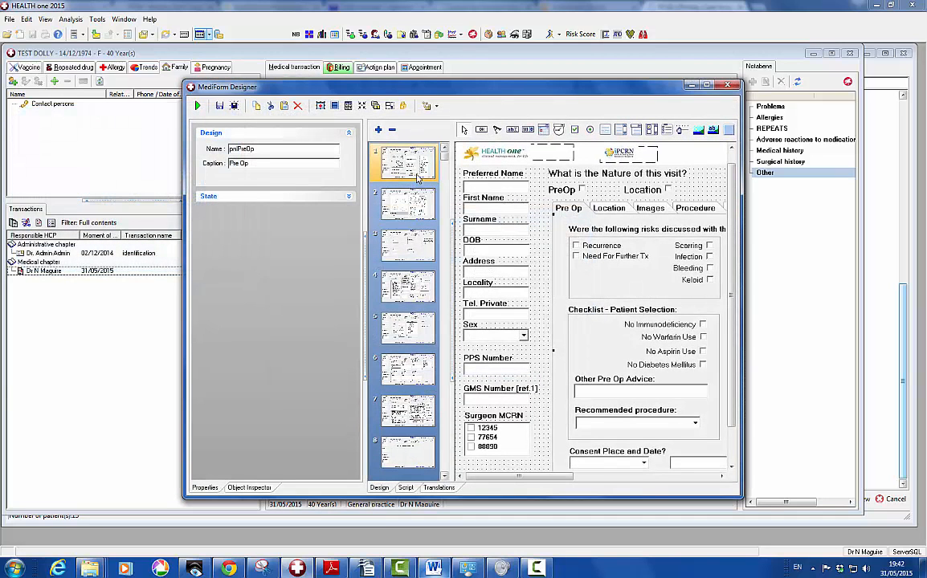
Change the Surgeon MCRN values to 11111, 22222 and 33333 and save the form
{"action": "left_click", "coordinate": [500, 438]}
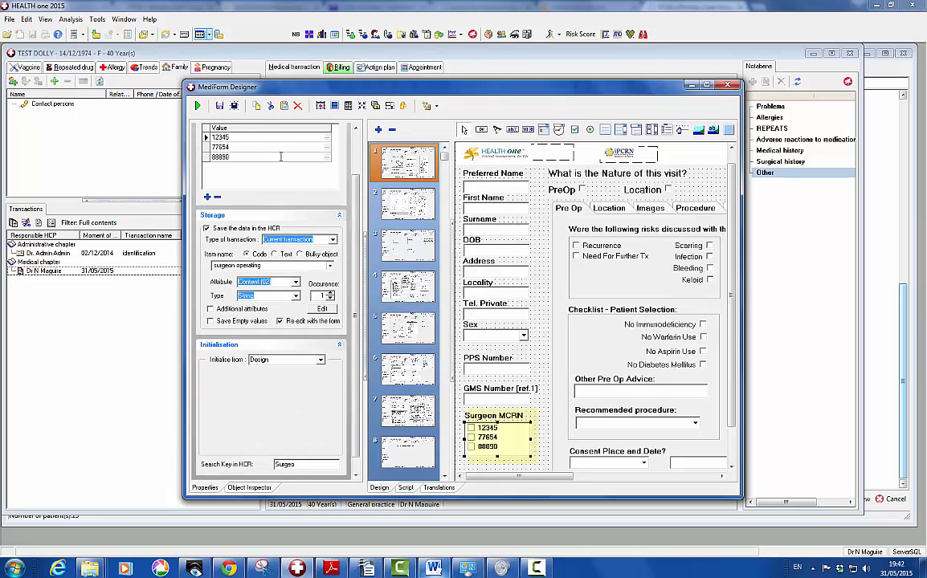
{"action": "left_click", "coordinate": [244, 138]}
{"action": "type", "text": "11111"}
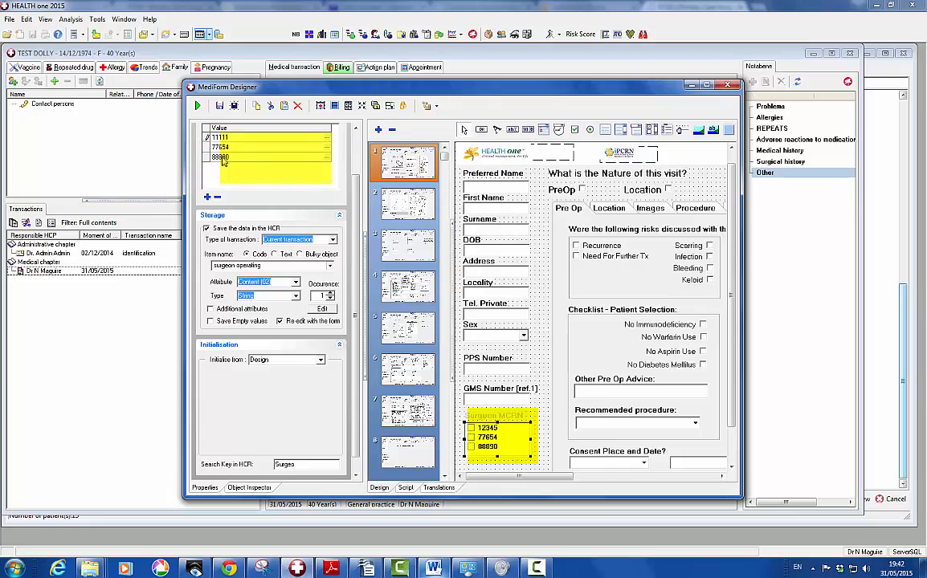
{"action": "left_click", "coordinate": [210, 148]}
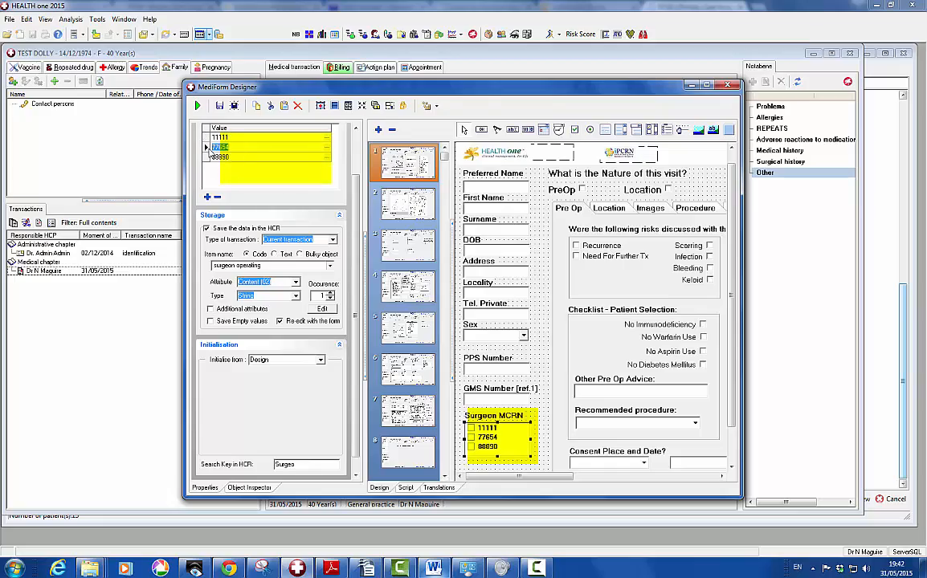
{"action": "type", "text": "22222"}
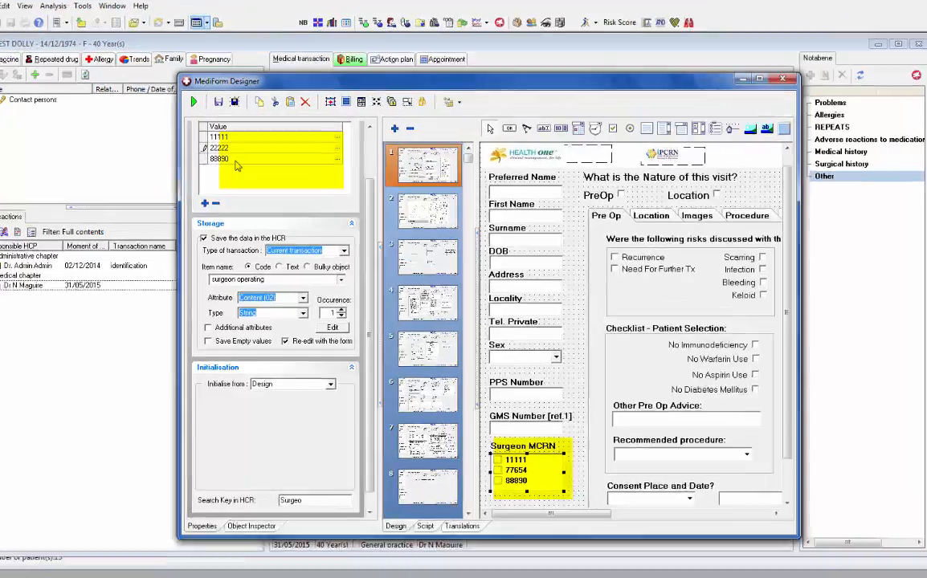
{"action": "left_click", "coordinate": [211, 157]}
{"action": "type", "text": "33333"}
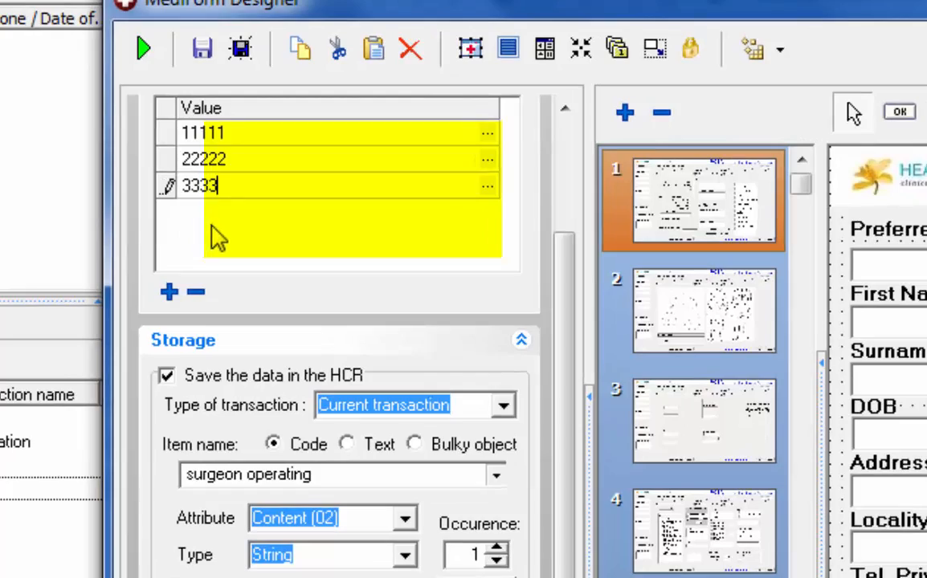
{"action": "left_click", "coordinate": [203, 48]}
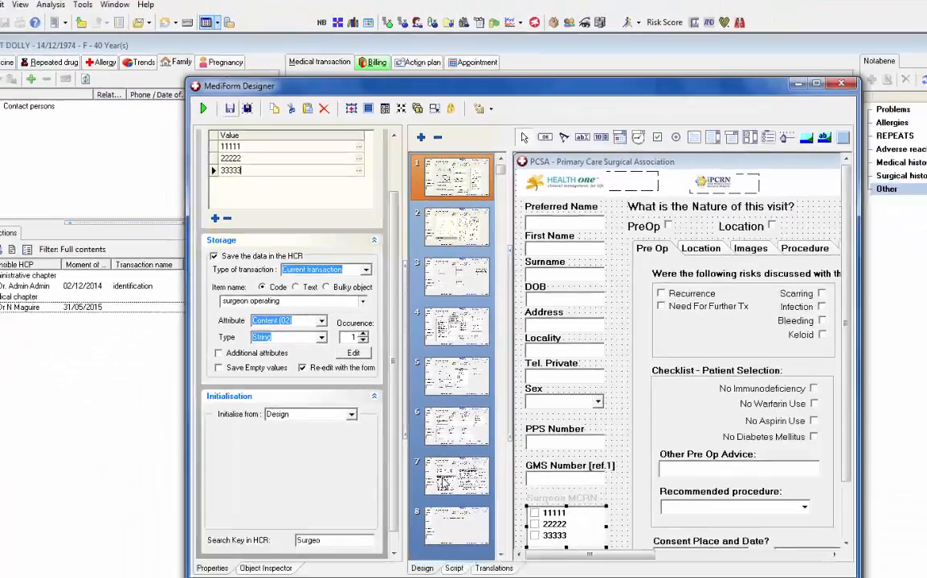
{"action": "left_click", "coordinate": [406, 420]}
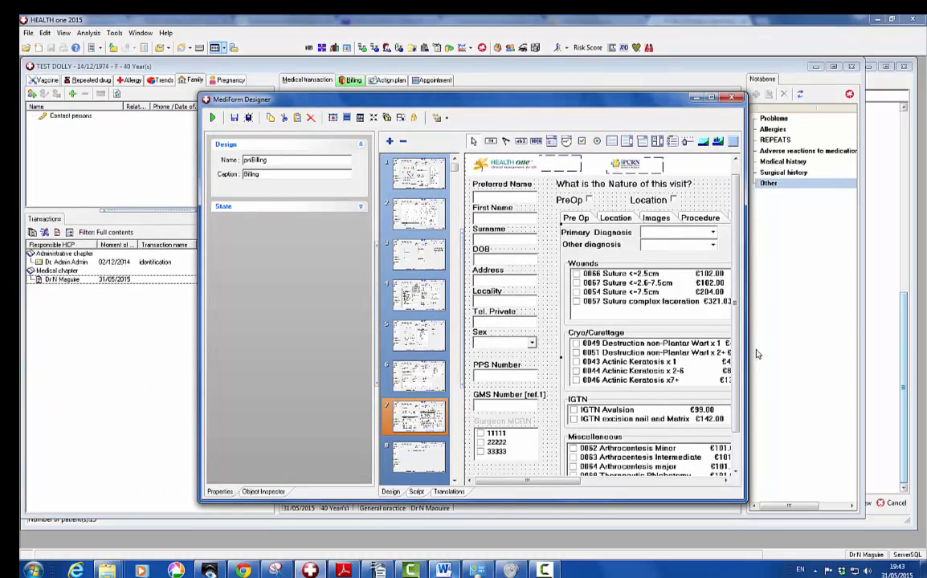
Enlarge and reposition the MediForm Designer window to show the whole form
{"action": "left_click_drag", "start_coordinate": [749, 239], "coordinate": [900, 239]}
{"action": "left_click_drag", "start_coordinate": [692, 99], "coordinate": [530, 93]}
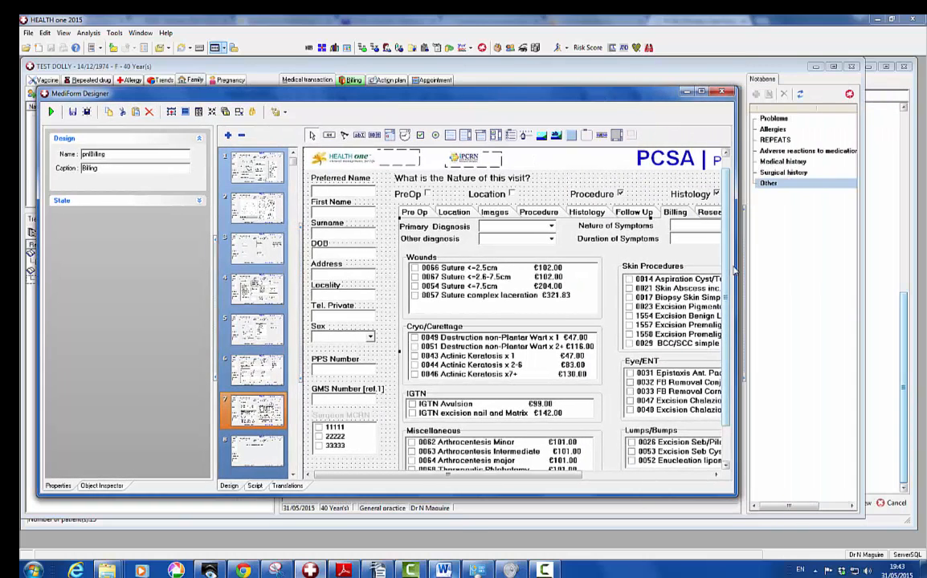
{"action": "left_click_drag", "start_coordinate": [735, 266], "coordinate": [914, 265]}
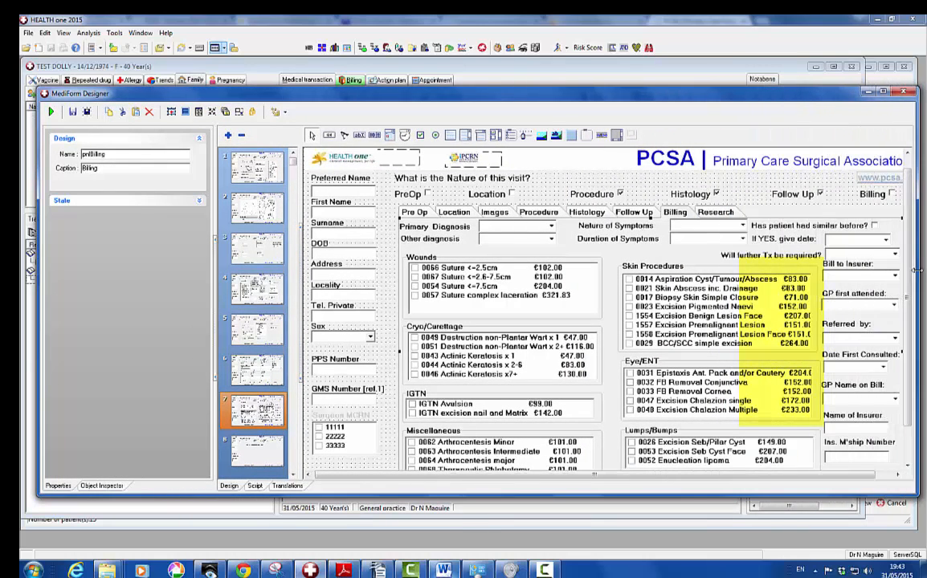
{"action": "left_click_drag", "start_coordinate": [755, 102], "coordinate": [674, 91]}
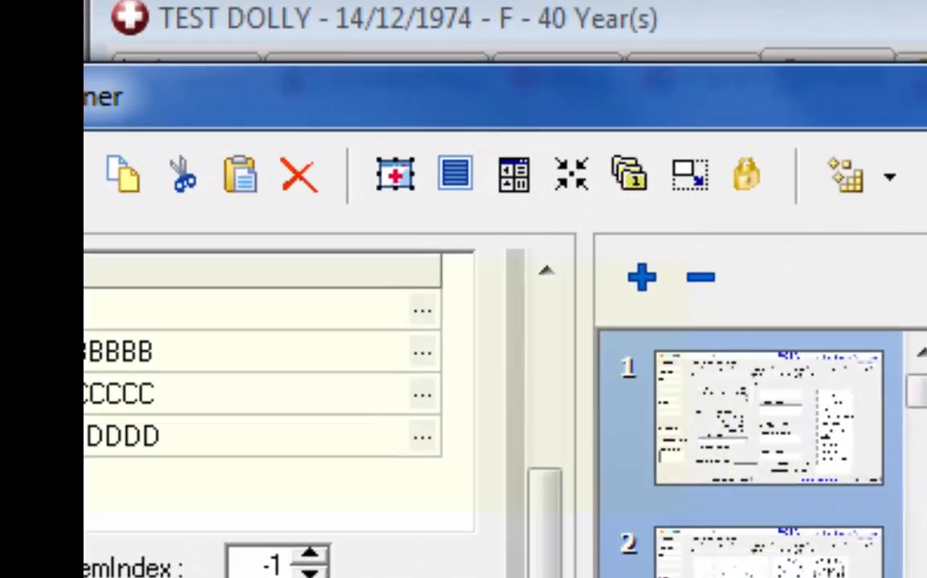
{"action": "left_click_drag", "start_coordinate": [816, 95], "coordinate": [925, 112]}
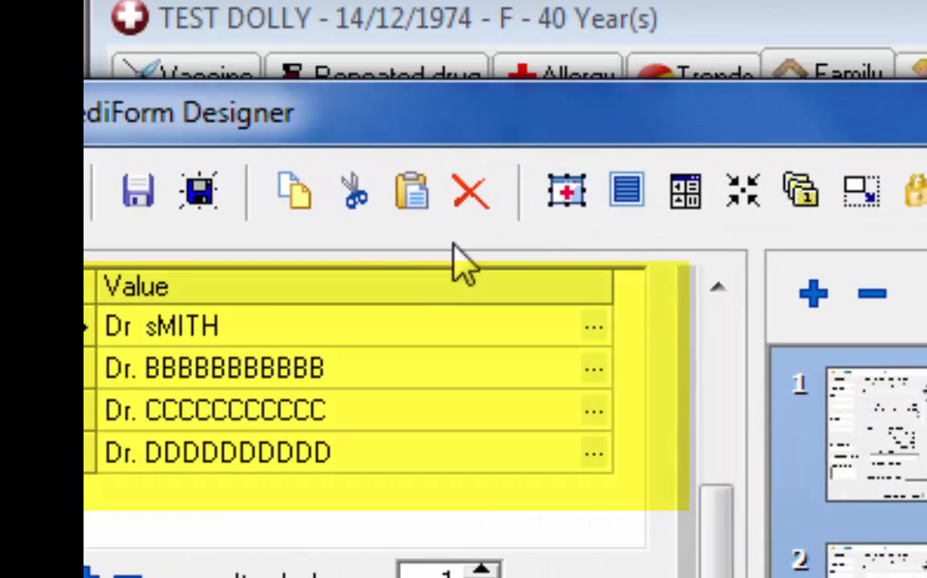
Change the first two GP First Attended values to 'Dr 111111' and 'Dr. 3333333'
{"action": "left_click", "coordinate": [215, 325]}
{"action": "left_click_drag", "start_coordinate": [215, 324], "coordinate": [155, 356]}
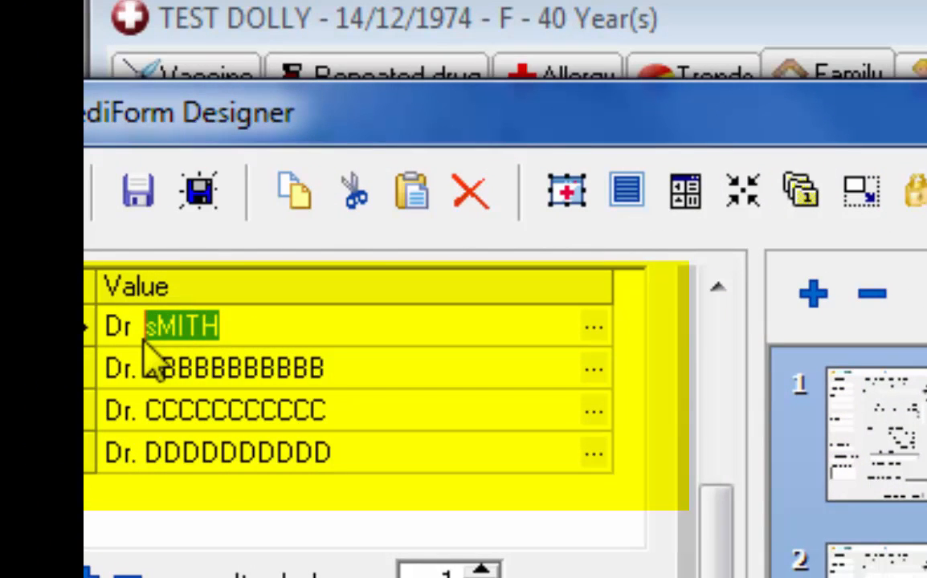
{"action": "type", "text": "111111"}
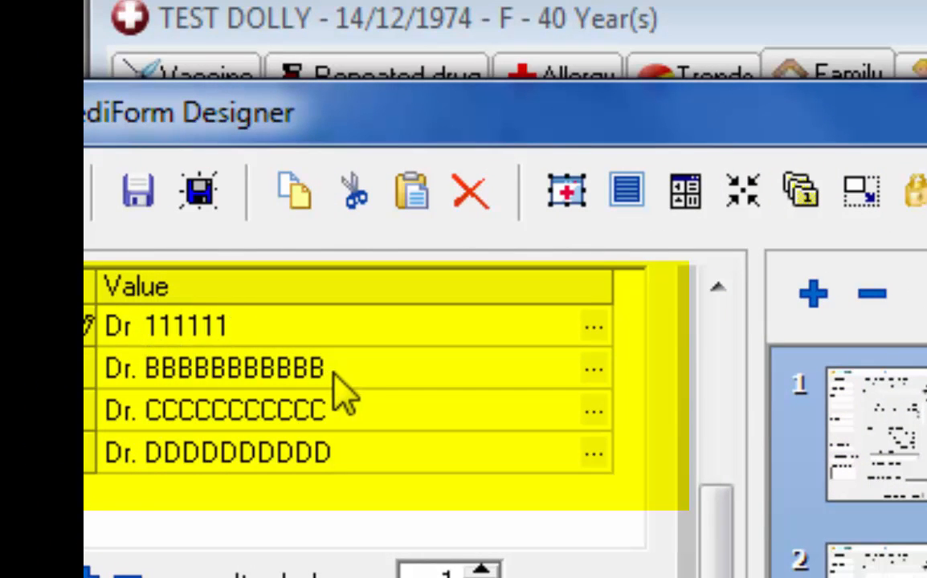
{"action": "left_click_drag", "start_coordinate": [331, 373], "coordinate": [138, 393]}
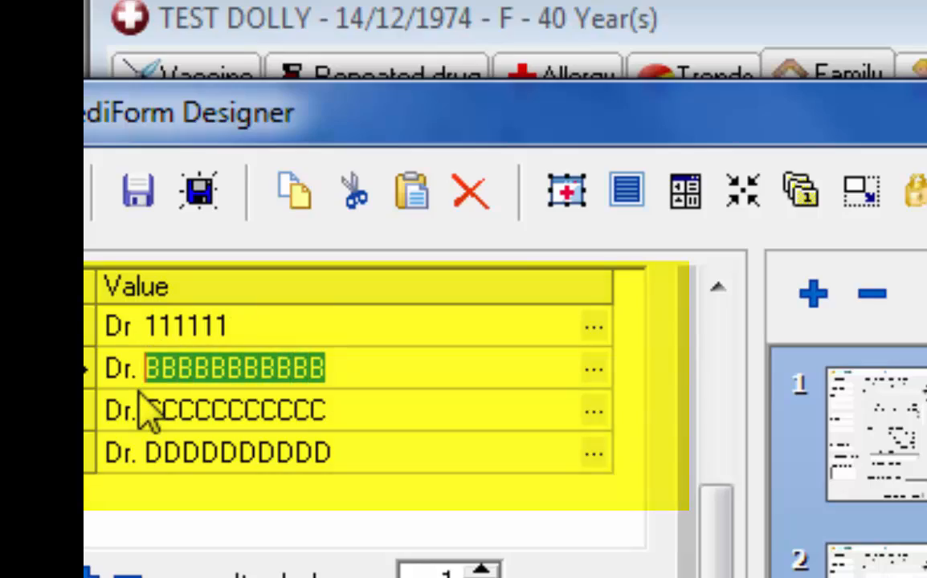
{"action": "type", "text": "3333333"}
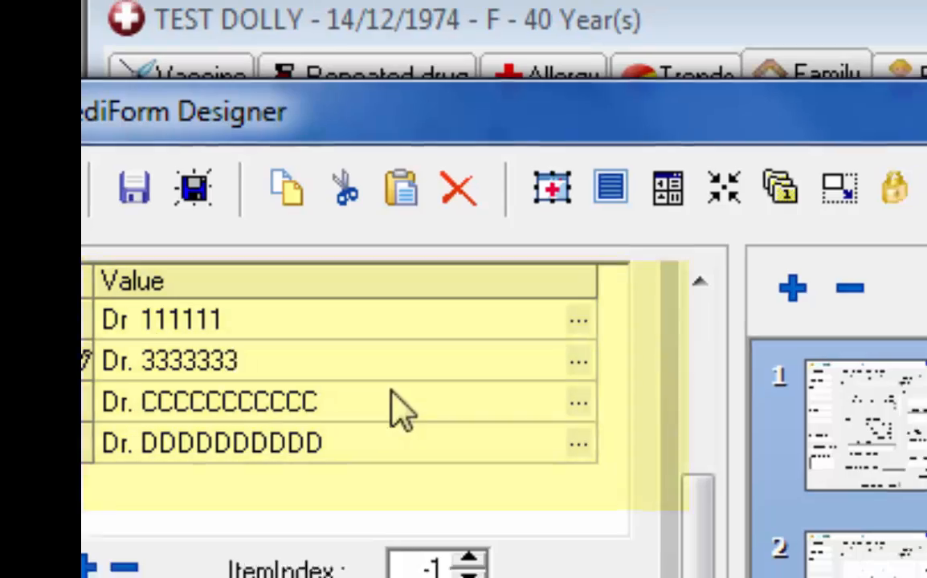
{"action": "left_click", "coordinate": [410, 409]}
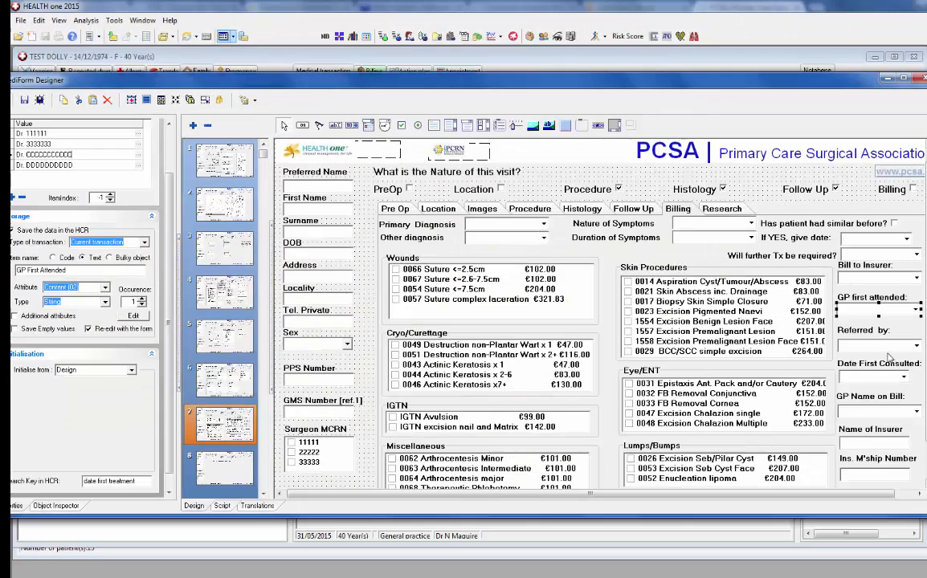
Replace the surnames in the first two Referred by entries with 111111 and cccccccccccccccc
{"action": "left_click", "coordinate": [878, 309]}
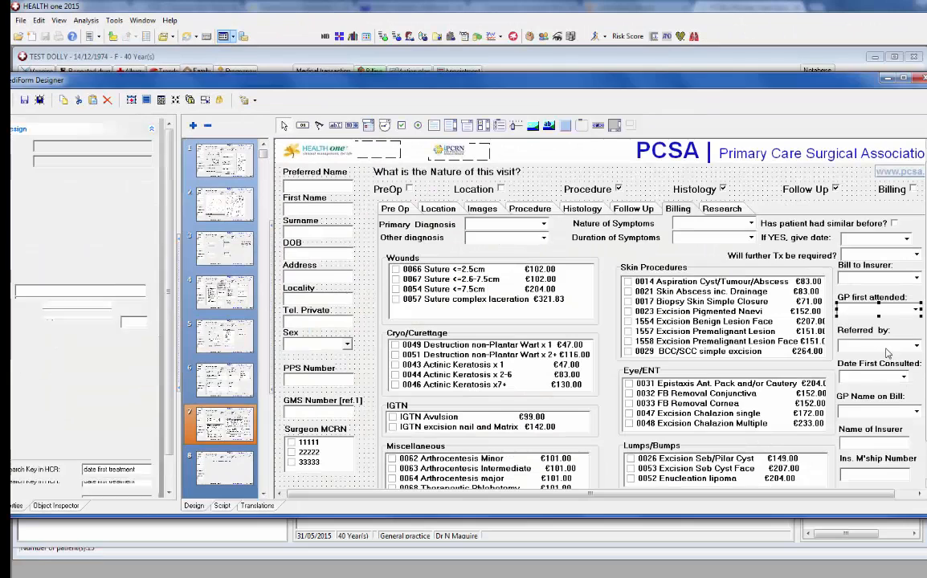
{"action": "left_click", "coordinate": [887, 350]}
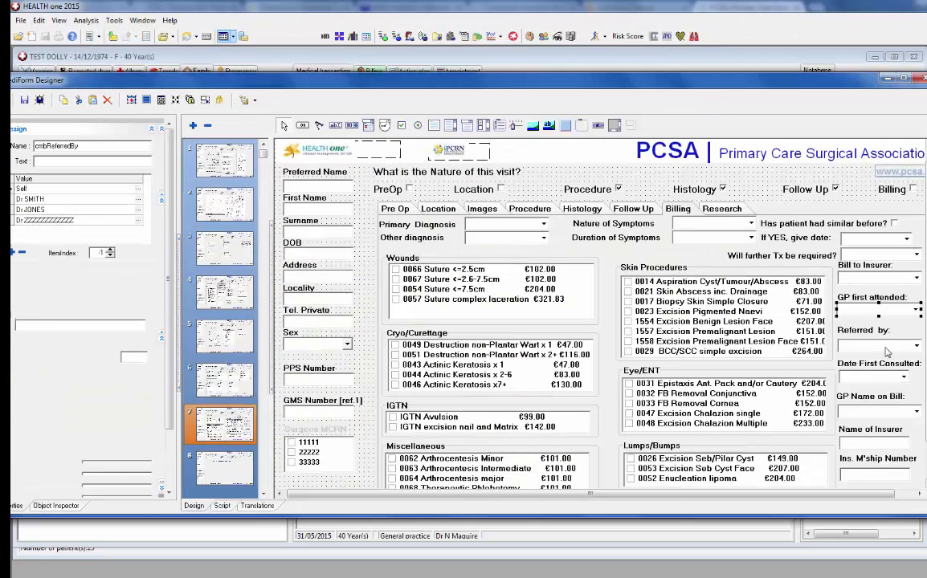
{"action": "double_click", "coordinate": [36, 199]}
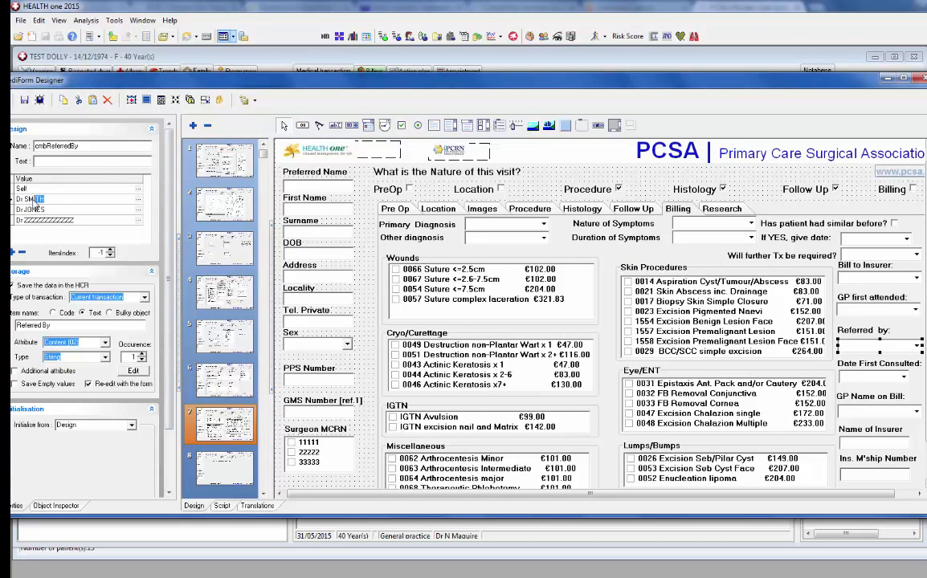
{"action": "type", "text": "1111111"}
{"action": "double_click", "coordinate": [27, 209]}
{"action": "type", "text": "ccccccccccccccccc"}
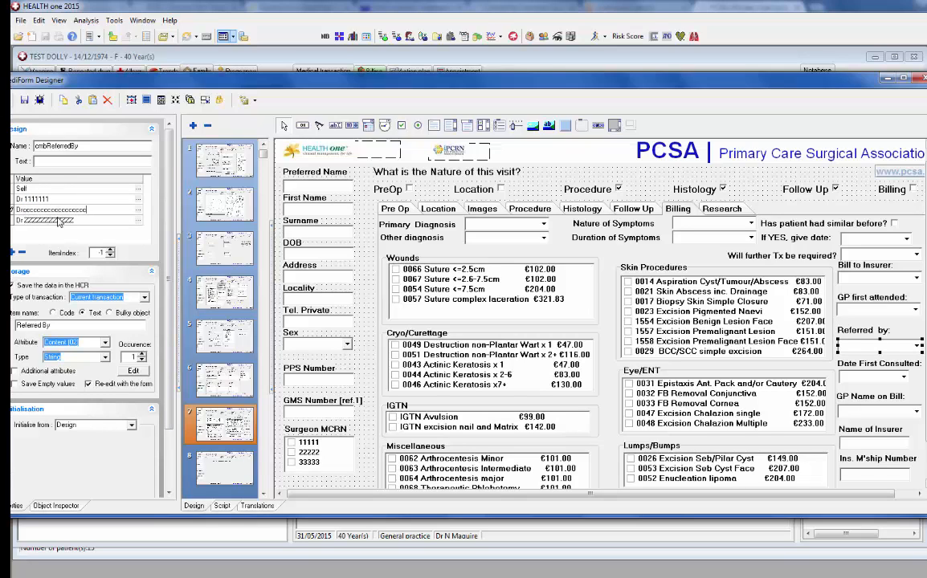
Set GP Name on Bill options to Dr 1111111, Dr 2222222, Dr 3333333, then preview the form
{"action": "left_click", "coordinate": [868, 416]}
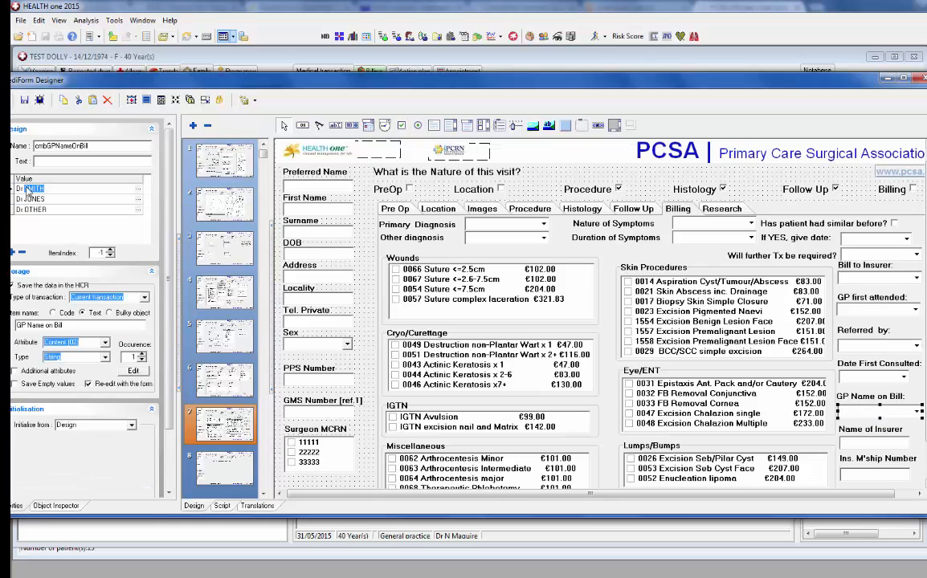
{"action": "type", "text": "1111111"}
{"action": "left_click_drag", "start_coordinate": [55, 199], "coordinate": [25, 203]}
{"action": "type", "text": "2222222"}
{"action": "left_click_drag", "start_coordinate": [52, 213], "coordinate": [25, 218]}
{"action": "type", "text": "3333333"}
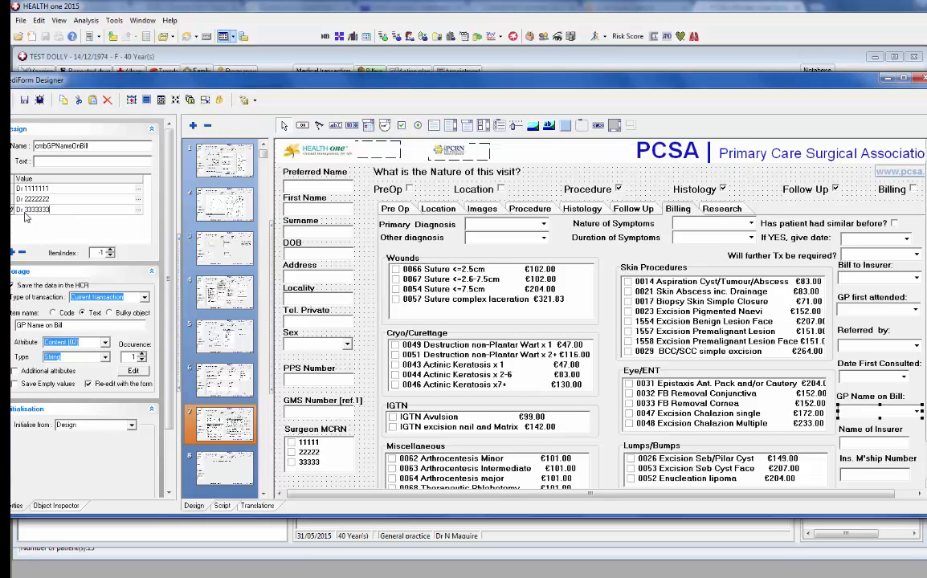
{"action": "key", "text": "Return"}
{"action": "left_click", "coordinate": [26, 101]}
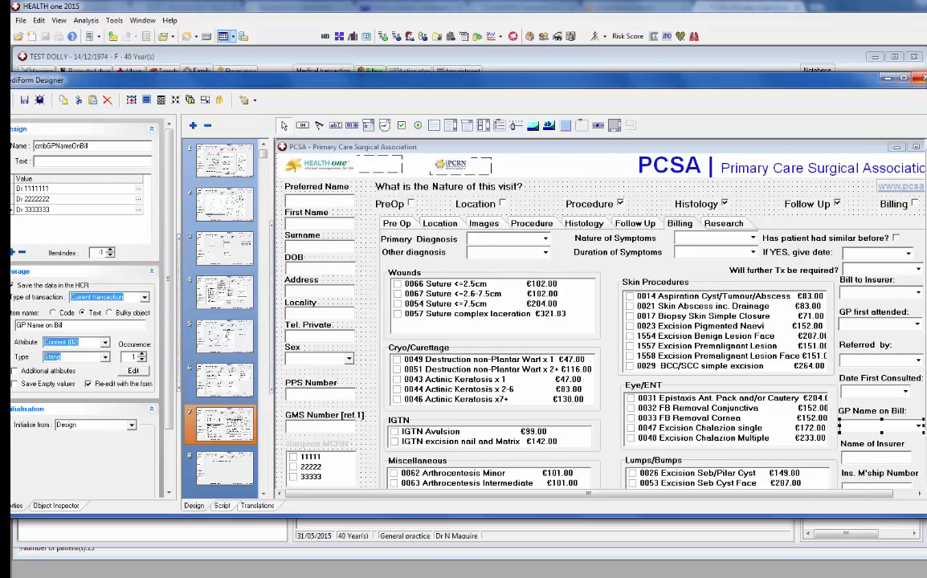
Close the MediForm Designer and cancel the MediForm selector to return to the record
{"action": "left_click", "coordinate": [924, 79]}
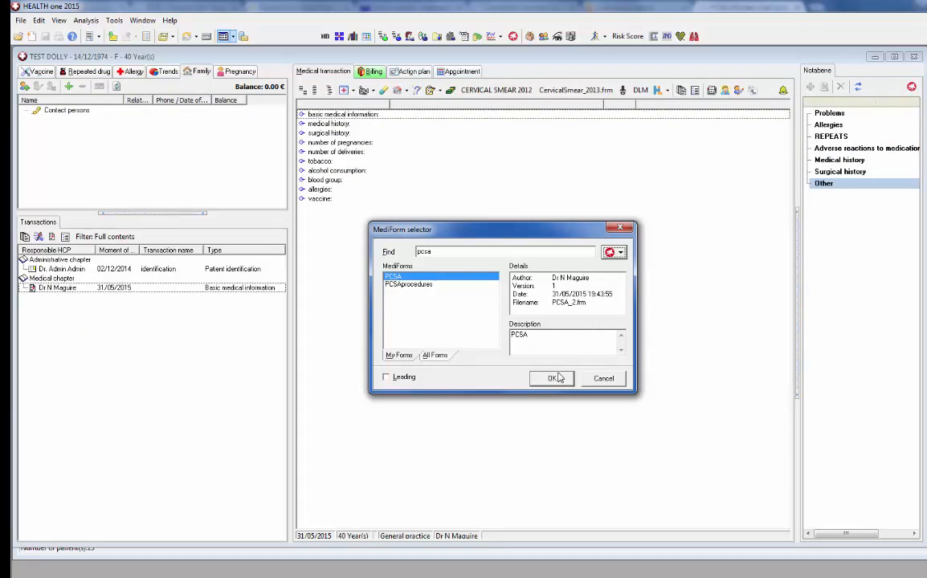
{"action": "left_click", "coordinate": [604, 379]}
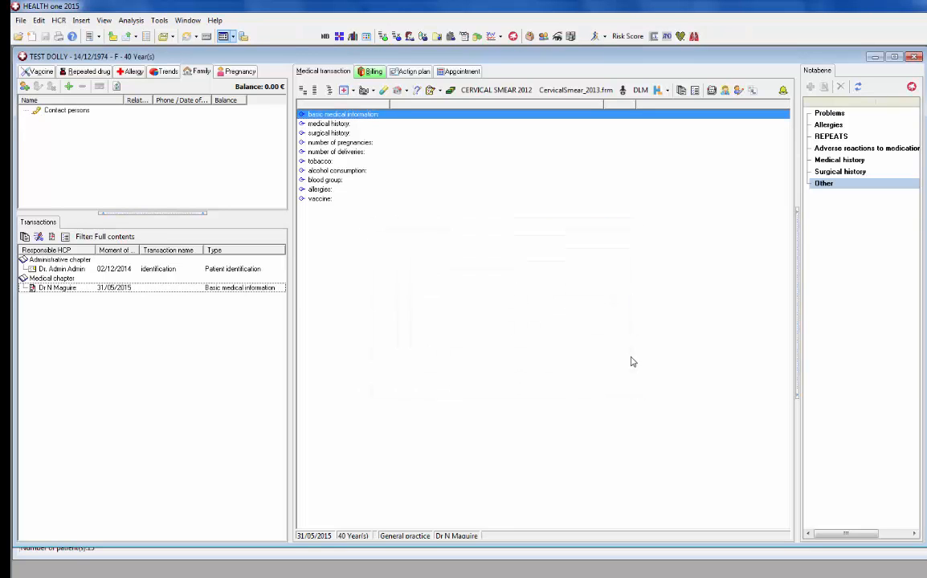
Insert a 'procedure' transaction dated 31/05/2015 and dismiss the Windows colour-scheme prompt
{"action": "left_click", "coordinate": [39, 238]}
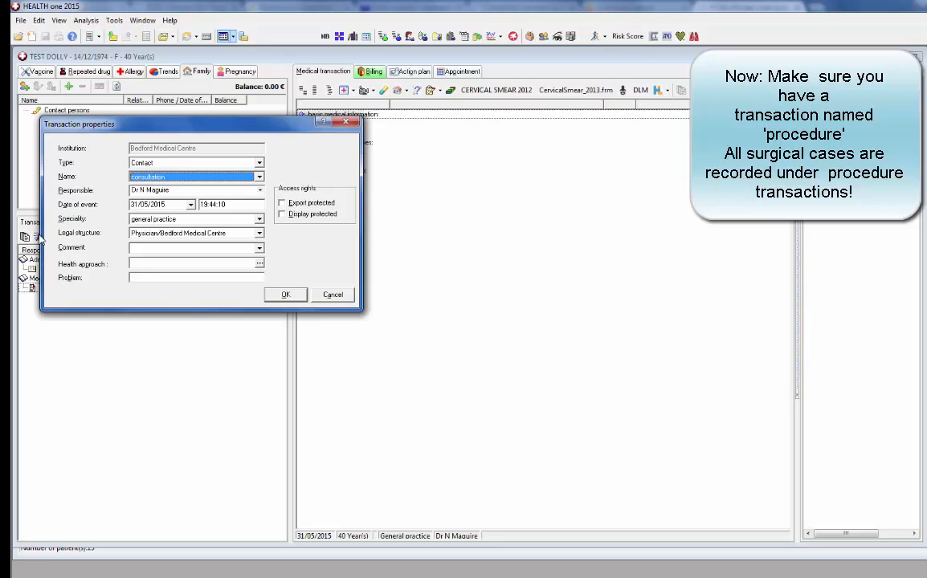
{"action": "left_click", "coordinate": [258, 176]}
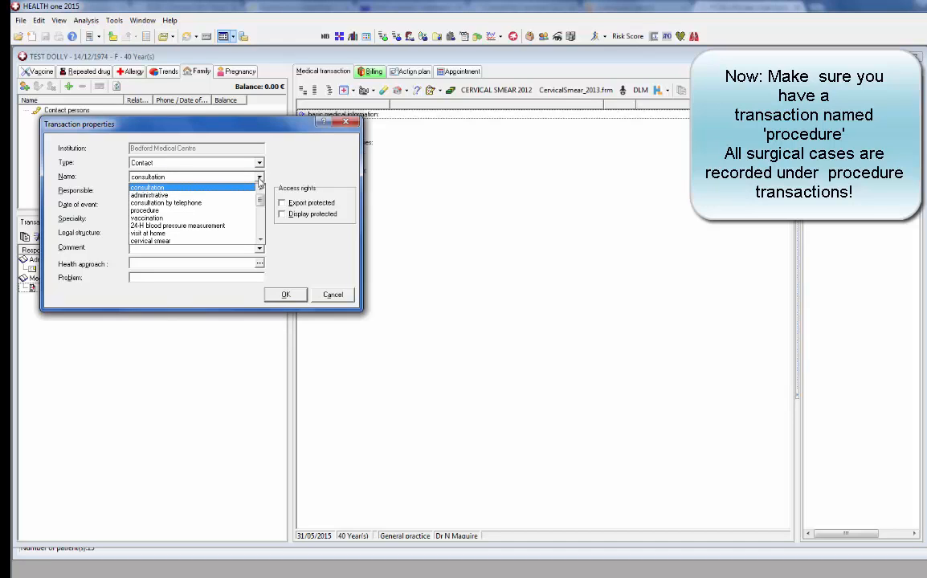
{"action": "left_click", "coordinate": [176, 210]}
{"action": "left_click", "coordinate": [281, 294]}
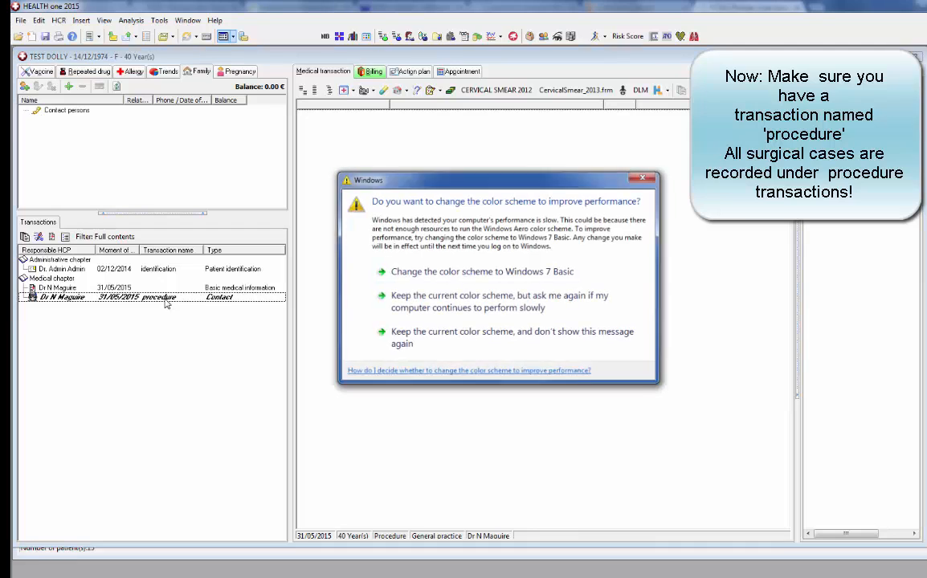
{"action": "left_click", "coordinate": [649, 179]}
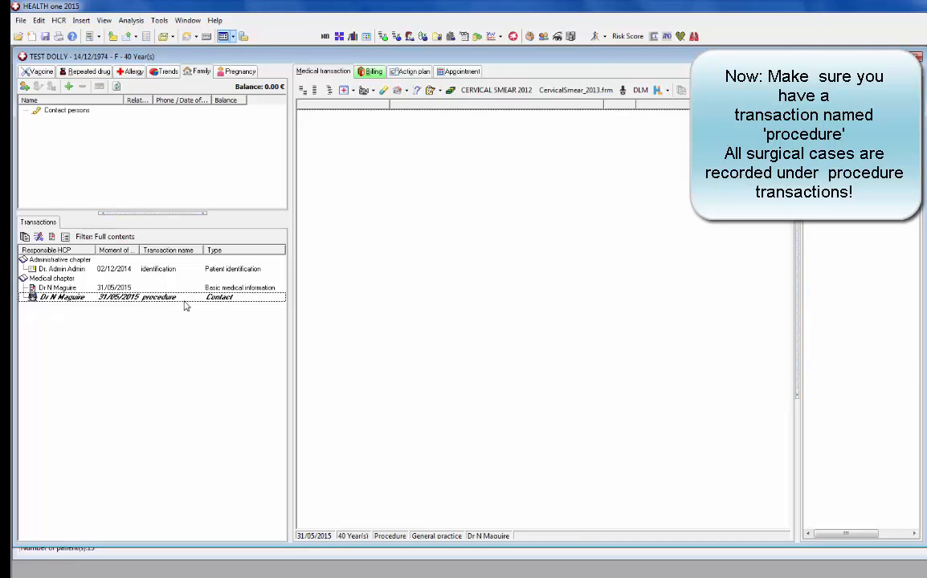
{"action": "left_click", "coordinate": [513, 37]}
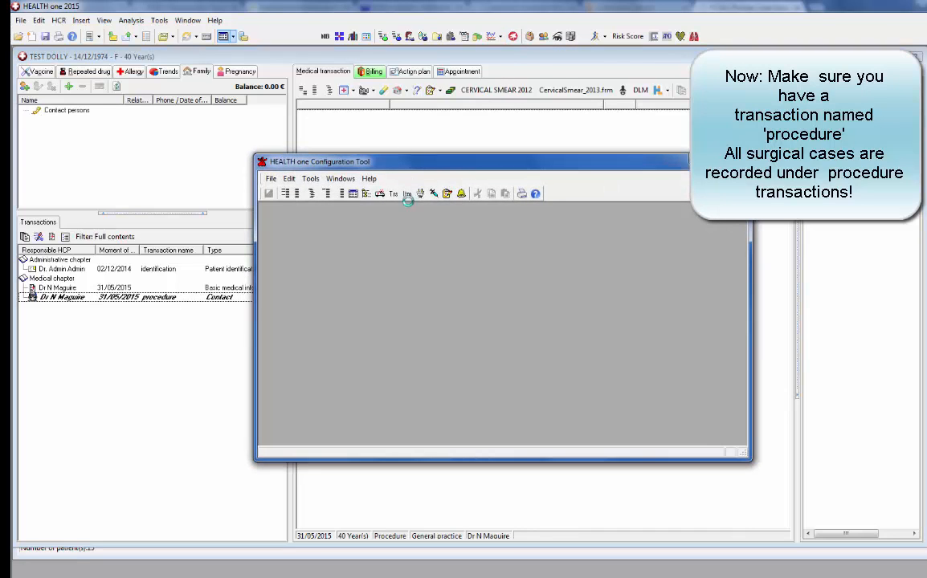
{"action": "left_click", "coordinate": [366, 195]}
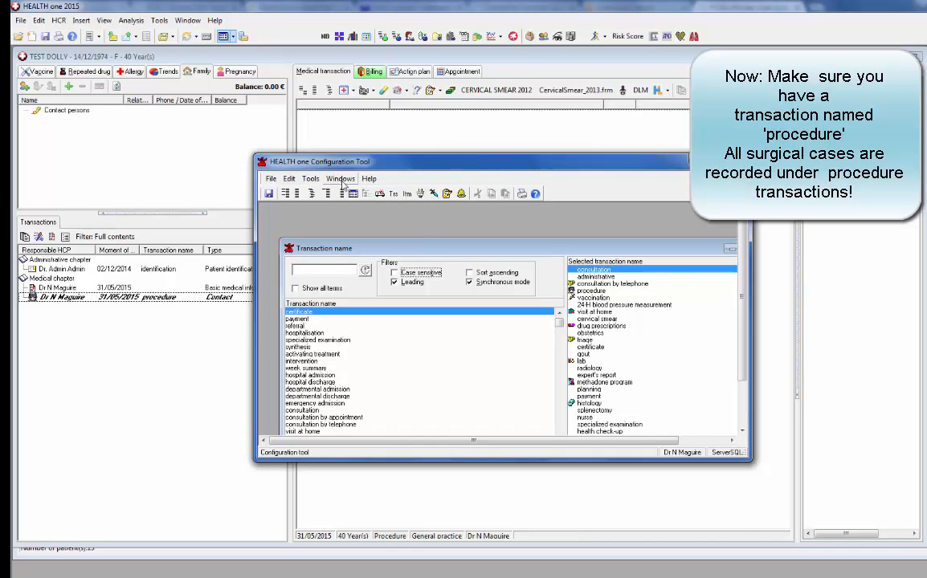
{"action": "left_click", "coordinate": [294, 288]}
{"action": "left_click", "coordinate": [313, 270]}
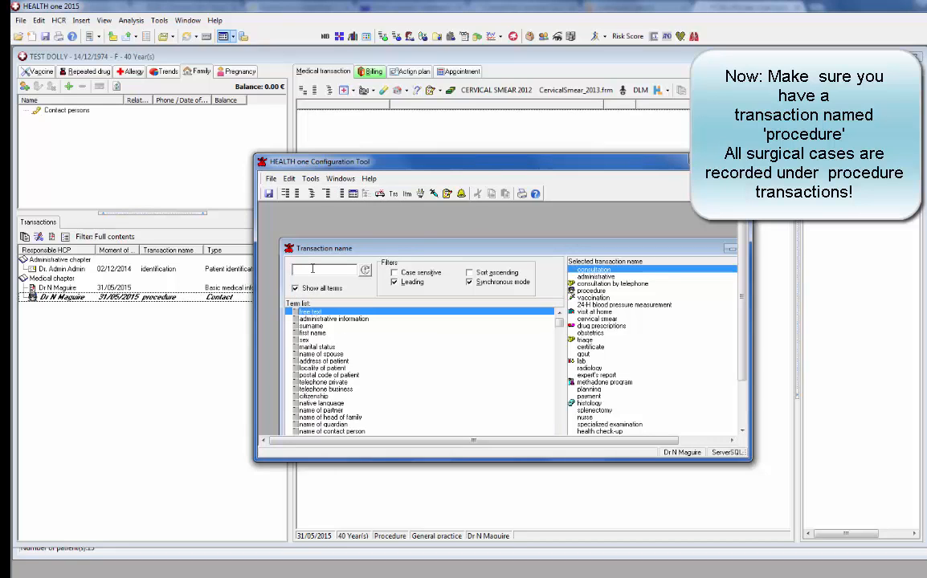
{"action": "type", "text": "proced"}
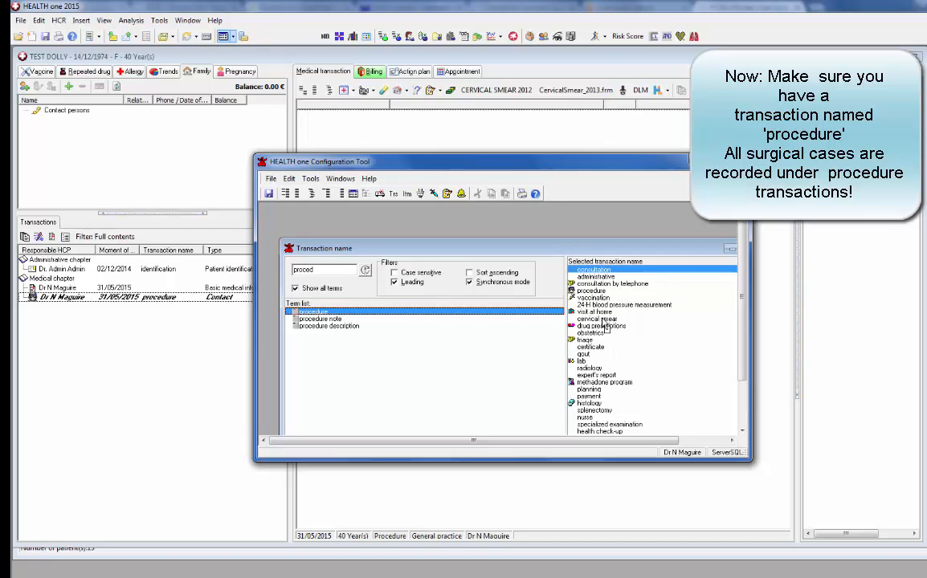
{"action": "left_click_drag", "start_coordinate": [603, 320], "coordinate": [603, 322]}
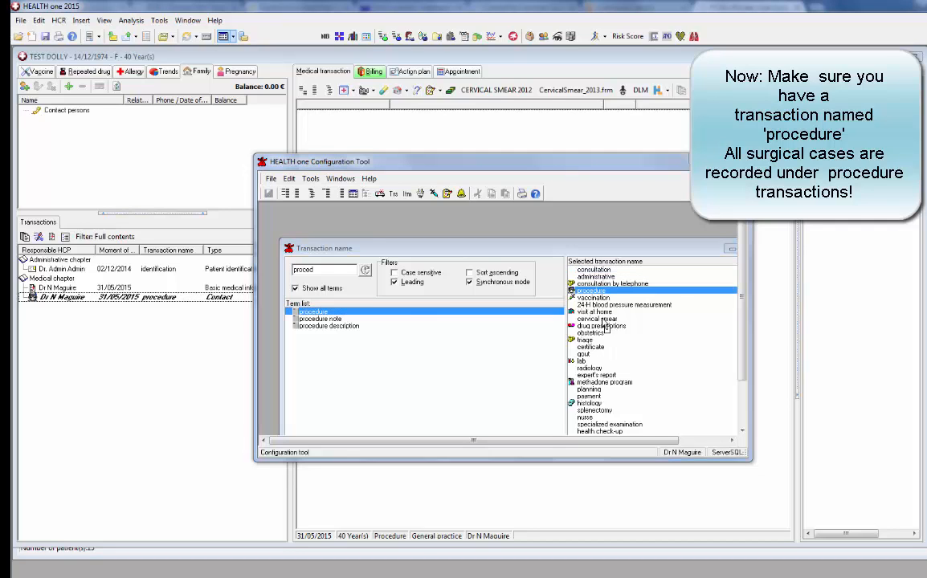
{"action": "left_click", "coordinate": [506, 327]}
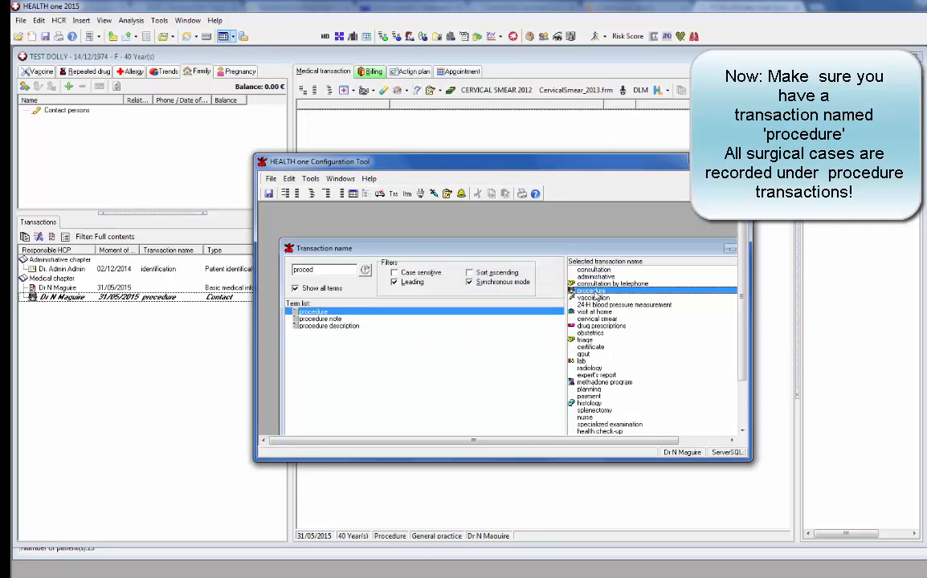
{"action": "right_click", "coordinate": [593, 294]}
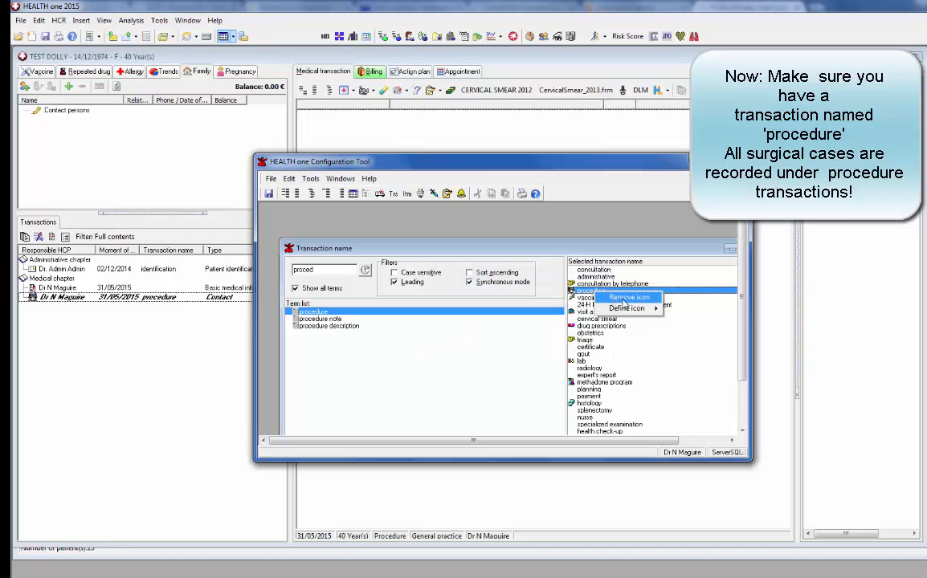
{"action": "mouse_move", "coordinate": [625, 313]}
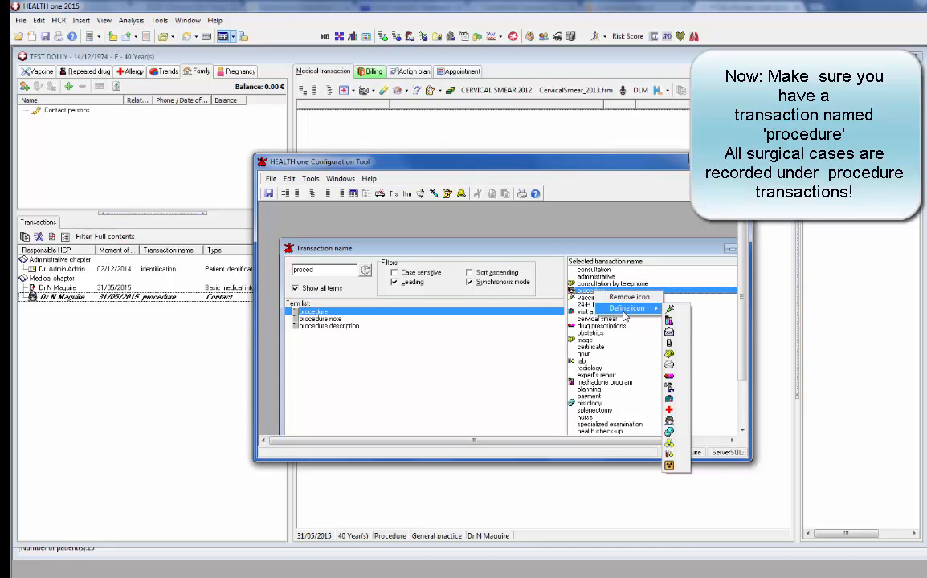
{"action": "left_click", "coordinate": [619, 368]}
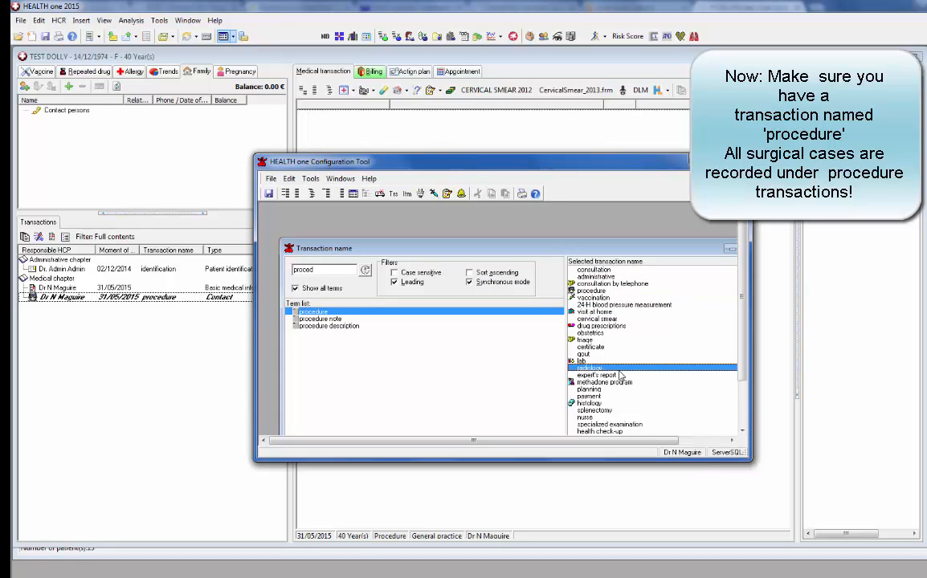
{"action": "left_click", "coordinate": [578, 404]}
{"action": "right_click", "coordinate": [580, 407]}
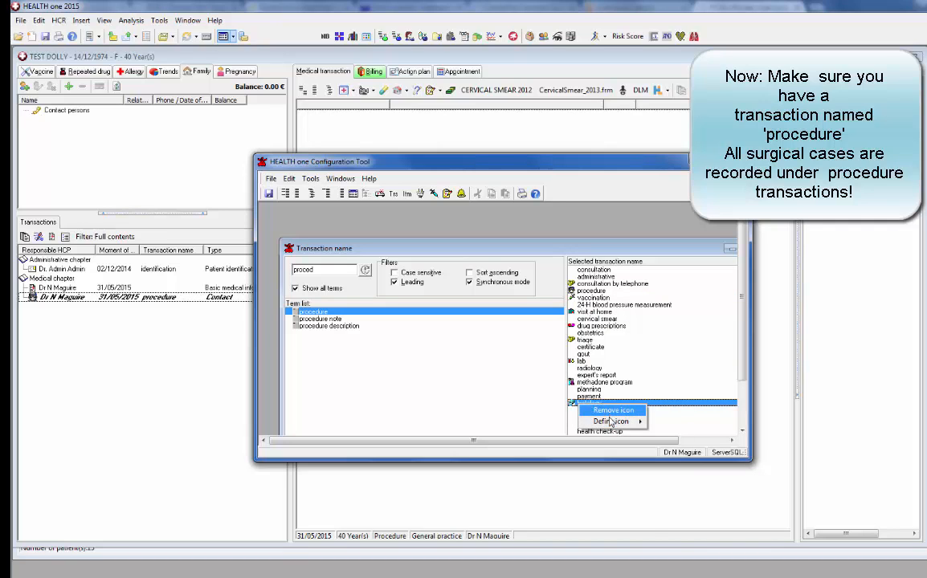
{"action": "mouse_move", "coordinate": [610, 421]}
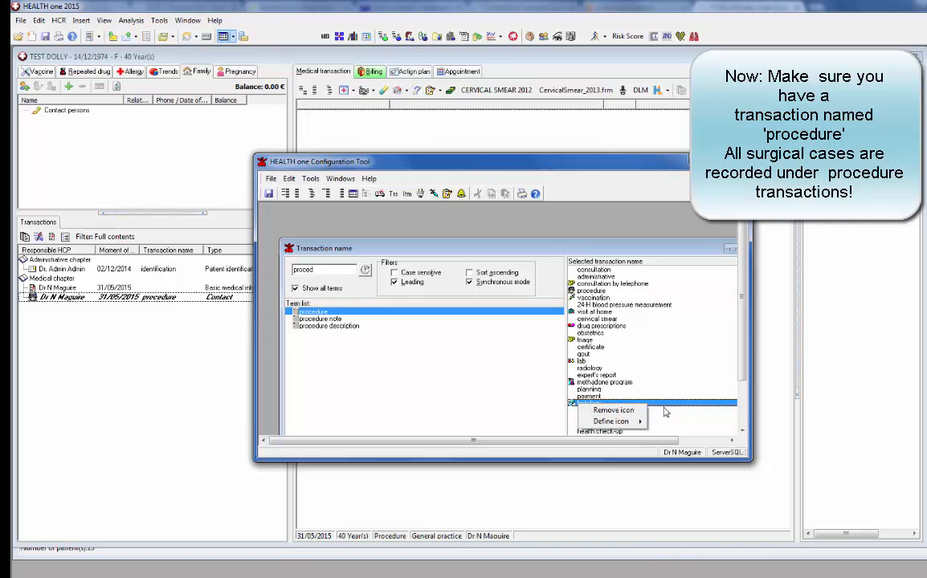
{"action": "left_click", "coordinate": [665, 409]}
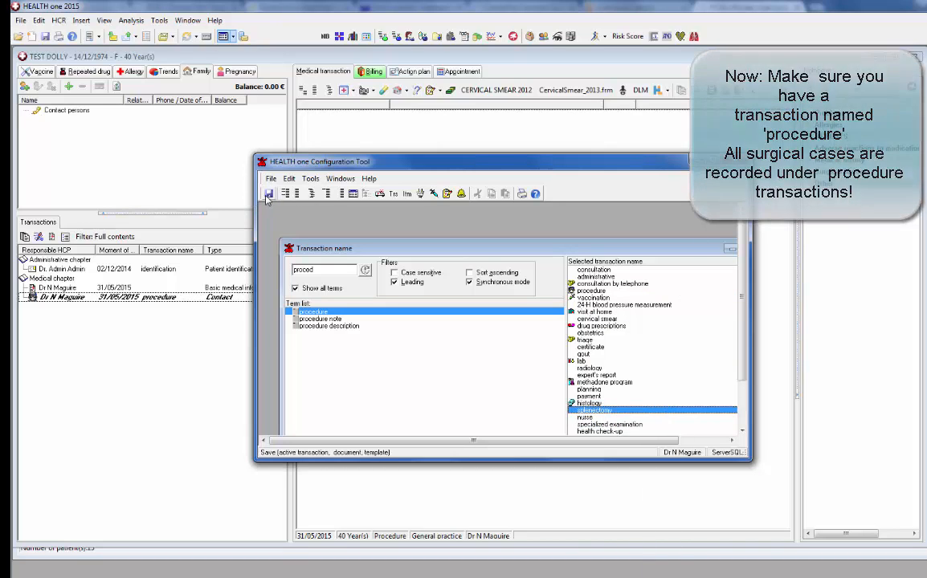
{"action": "left_click", "coordinate": [738, 161]}
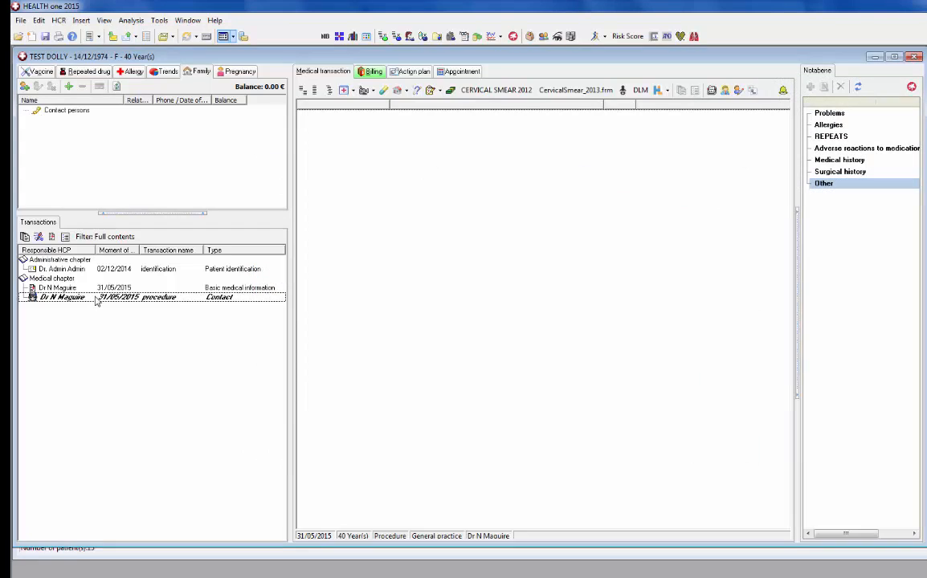
{"action": "left_click", "coordinate": [97, 300]}
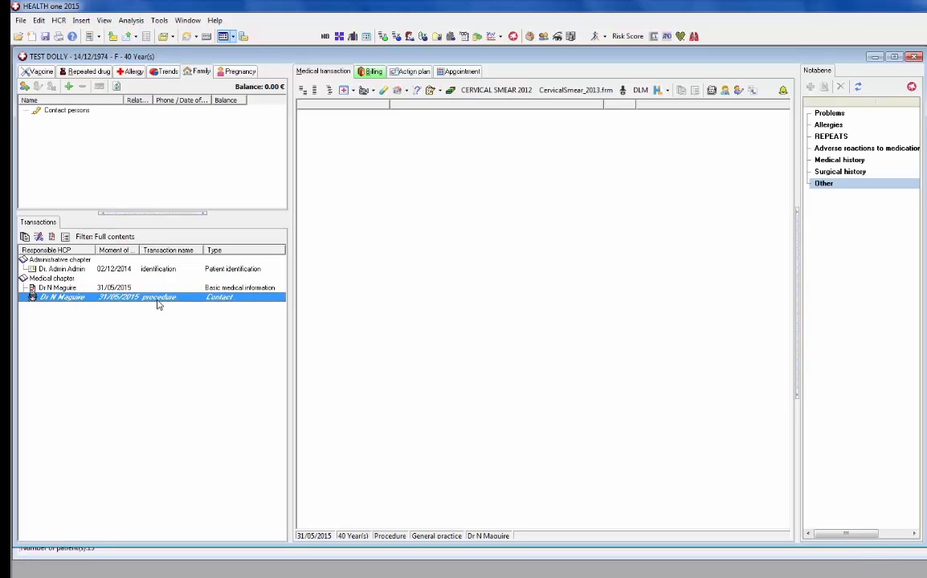
Add the PCSA mediform to the procedure transaction
{"action": "left_click", "coordinate": [345, 92]}
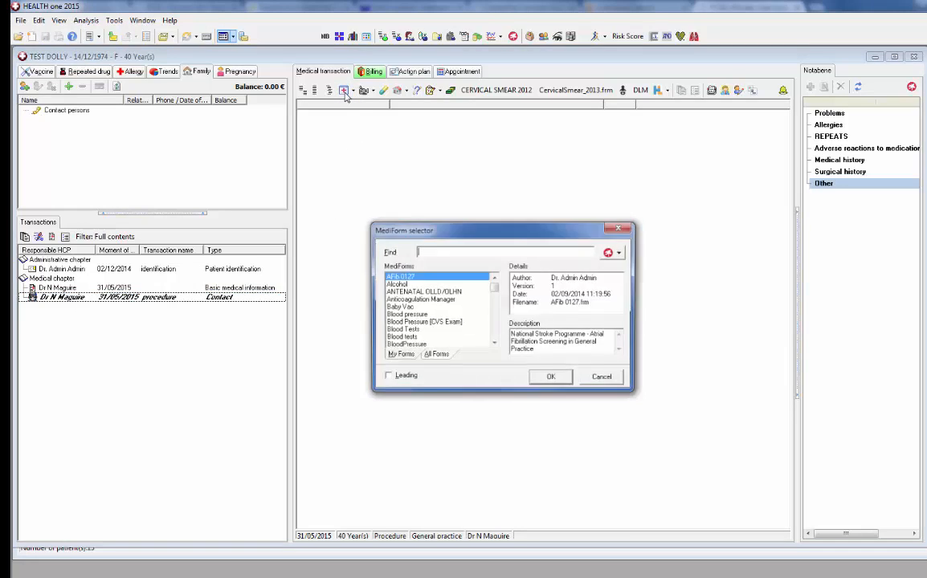
{"action": "type", "text": "pcvsa"}
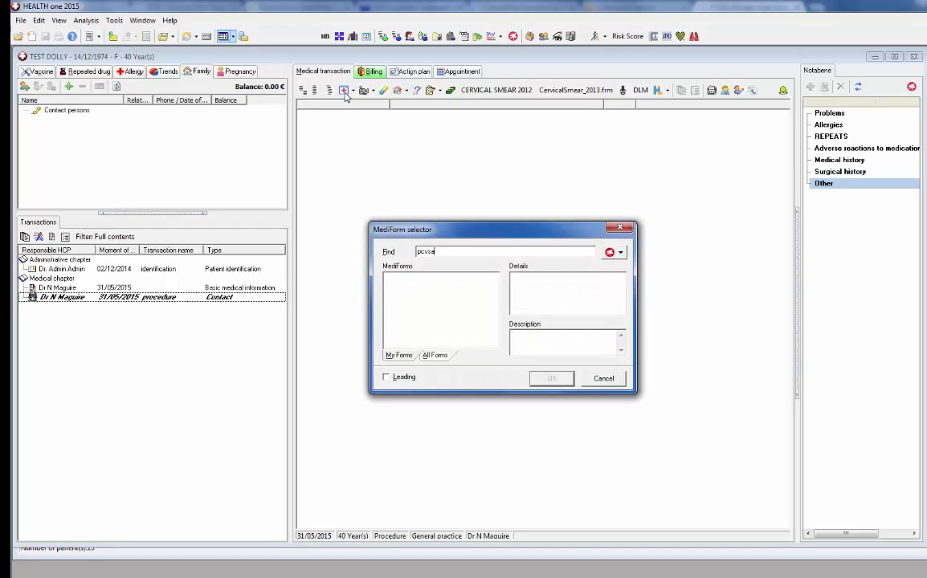
{"action": "key", "text": "BackSpace"}
{"action": "key", "text": "BackSpace"}
{"action": "type", "text": "sa"}
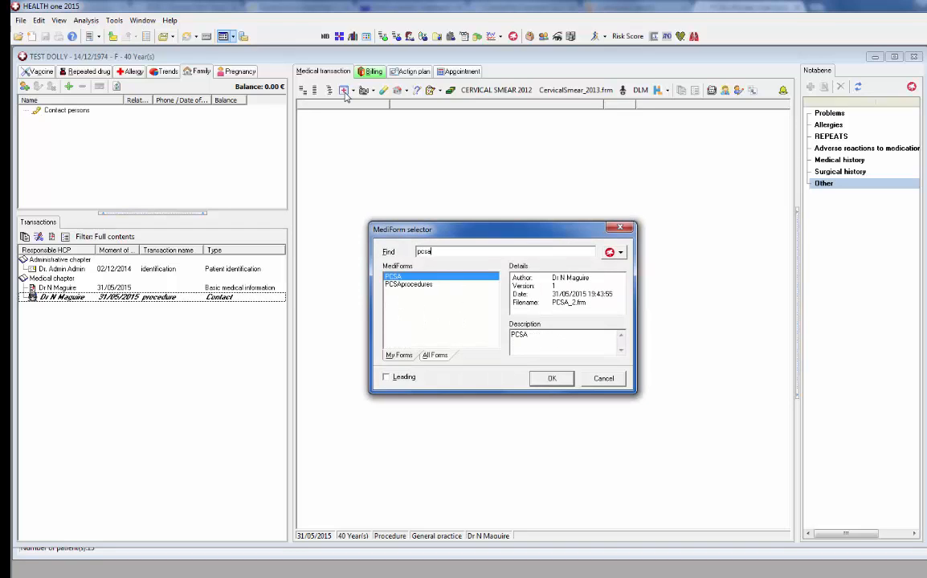
{"action": "double_click", "coordinate": [392, 279]}
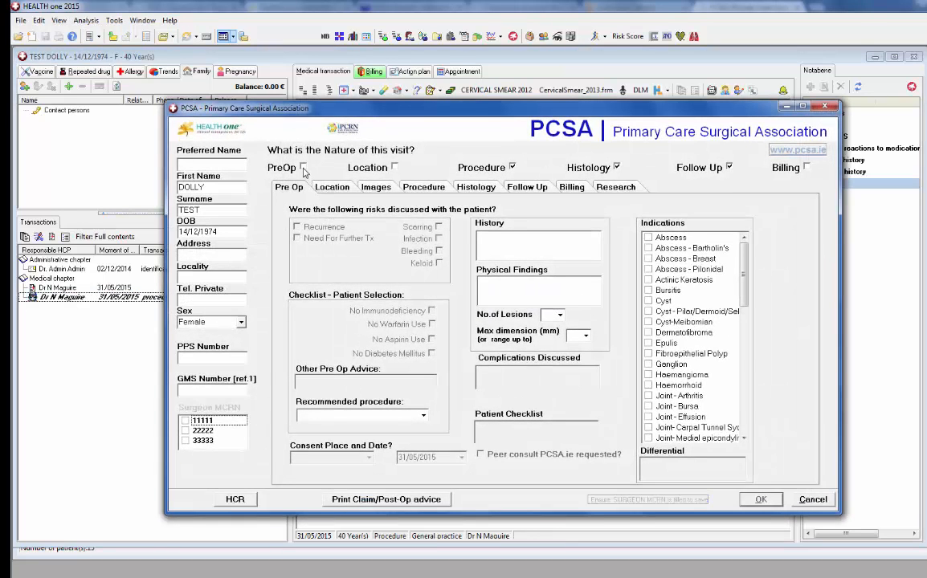
Mark the visit as Pre Op, ticking all six risks and the four Patient Selection checks
{"action": "left_click", "coordinate": [304, 167]}
{"action": "left_click", "coordinate": [296, 227]}
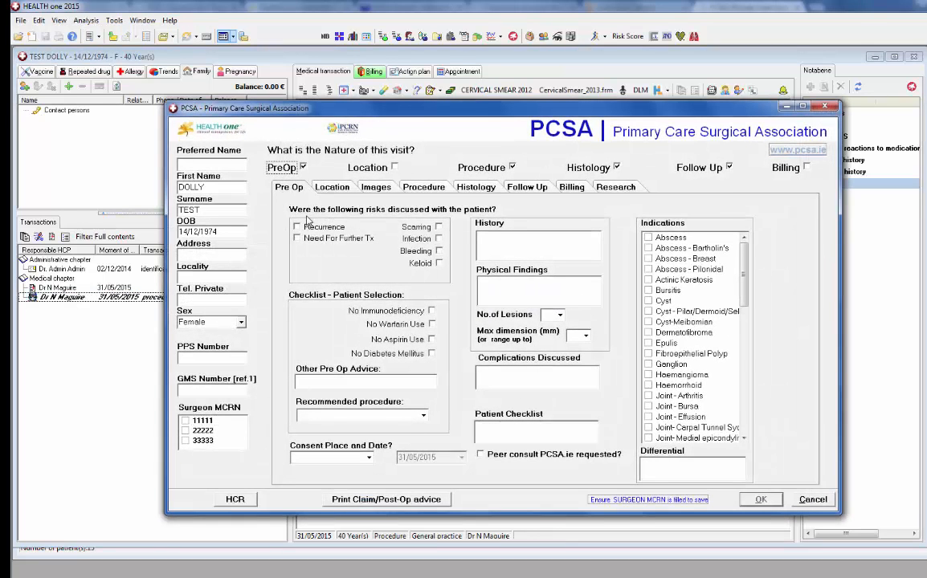
{"action": "left_click", "coordinate": [296, 239]}
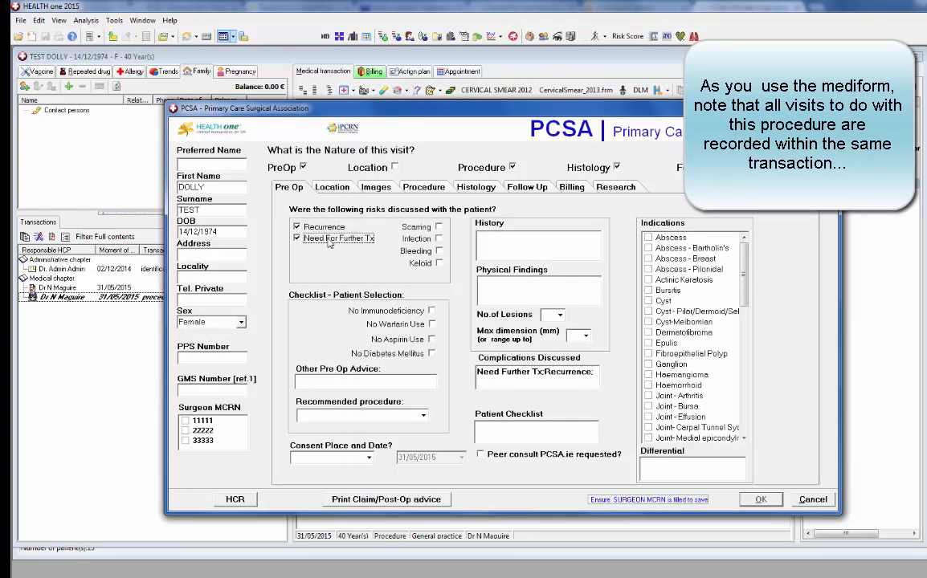
{"action": "left_click", "coordinate": [437, 227]}
{"action": "left_click", "coordinate": [438, 239]}
{"action": "left_click", "coordinate": [437, 251]}
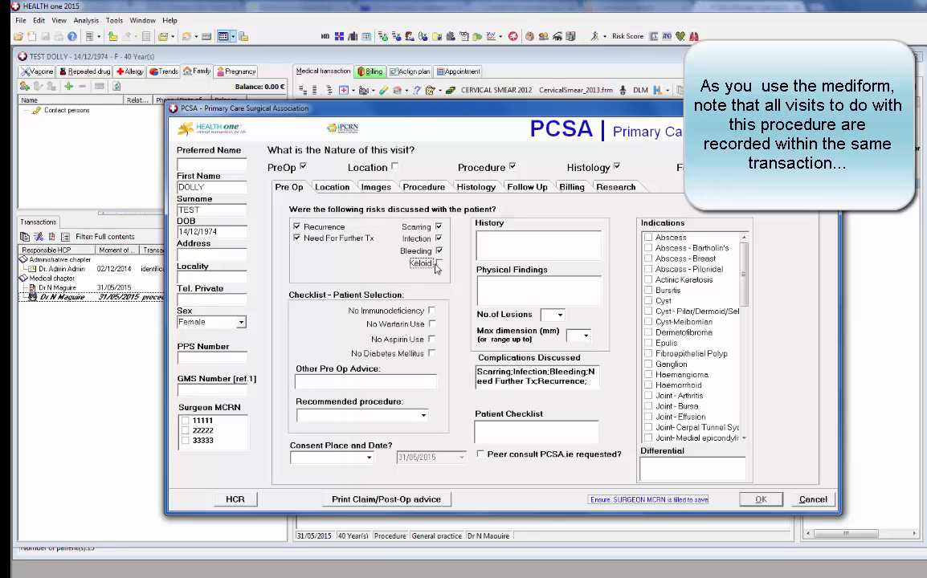
{"action": "left_click", "coordinate": [438, 262]}
{"action": "left_click", "coordinate": [431, 310]}
{"action": "left_click", "coordinate": [431, 324]}
{"action": "left_click", "coordinate": [432, 339]}
{"action": "left_click", "coordinate": [431, 353]}
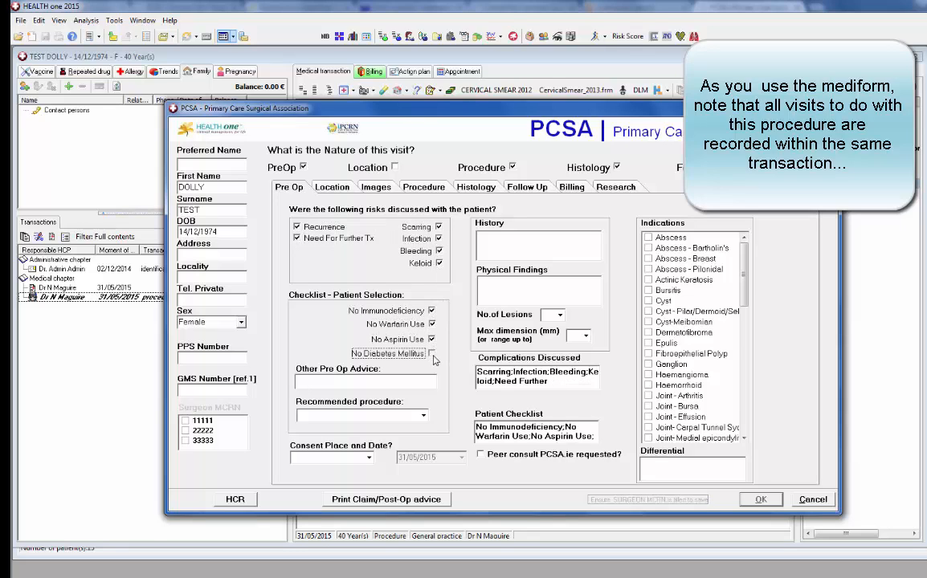
Enter History 'lump painful for 12/12' and Physical Findings describing a cystic swelling with punctum
{"action": "left_click", "coordinate": [522, 237]}
{"action": "type", "text": "lump pain"}
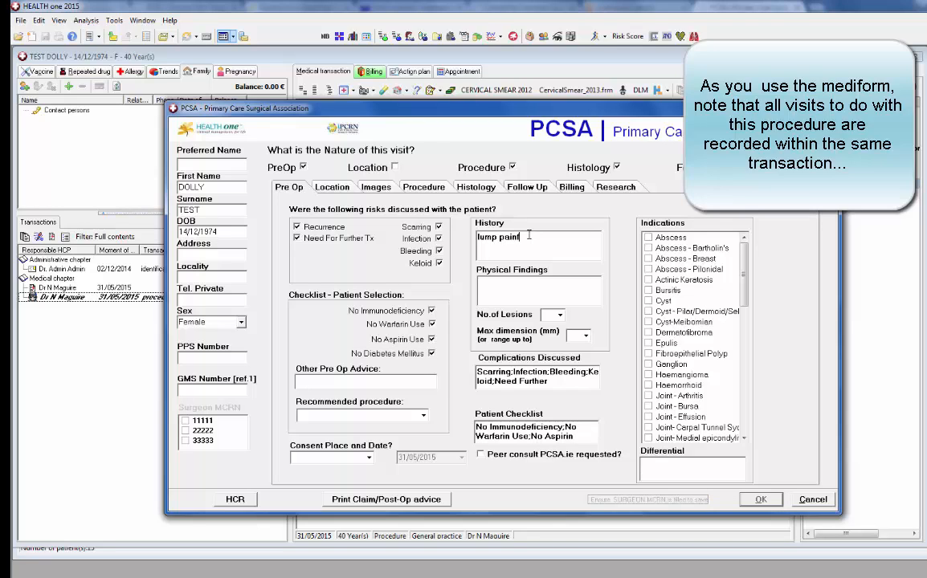
{"action": "type", "text": "ful for  12/12"}
{"action": "left_click", "coordinate": [535, 291]}
{"action": "type", "text": "cytsic"}
{"action": "key", "text": "BackSpace"}
{"action": "key", "text": "BackSpace"}
{"action": "key", "text": "BackSpace"}
{"action": "type", "text": "stic sw"}
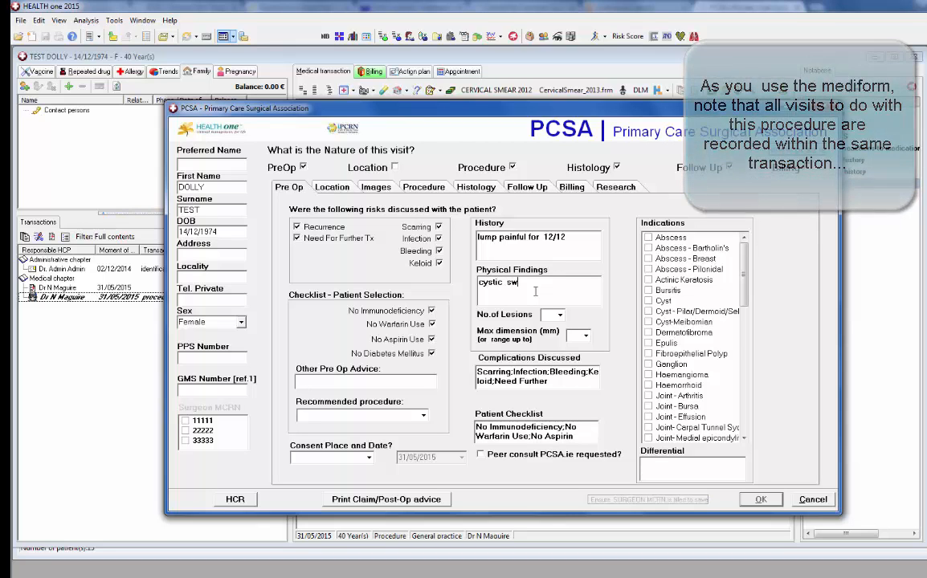
{"action": "type", "text": "elling with opunctum"}
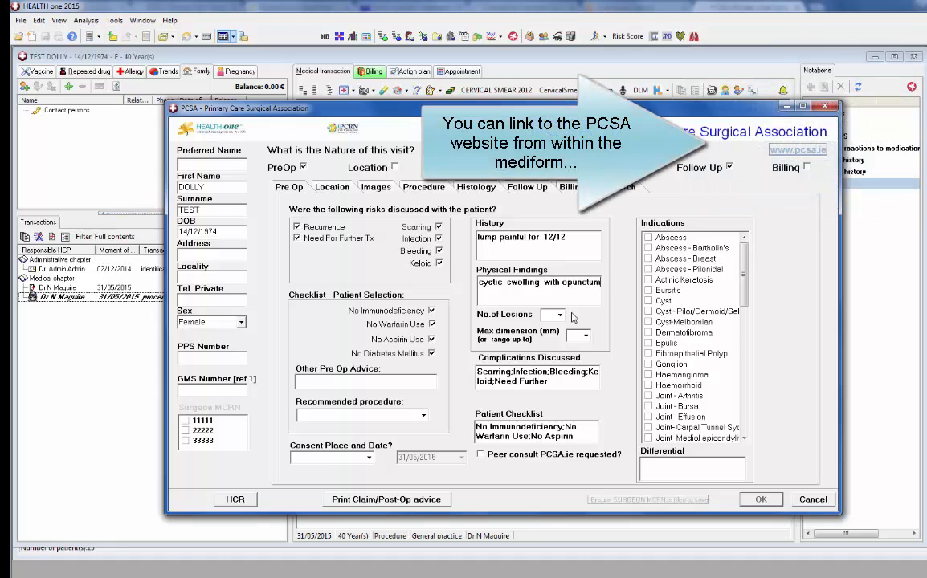
Record one lesion up to 20 mm, Cyst indication and lipoma as differential diagnosis
{"action": "left_click", "coordinate": [559, 314]}
{"action": "left_click", "coordinate": [550, 328]}
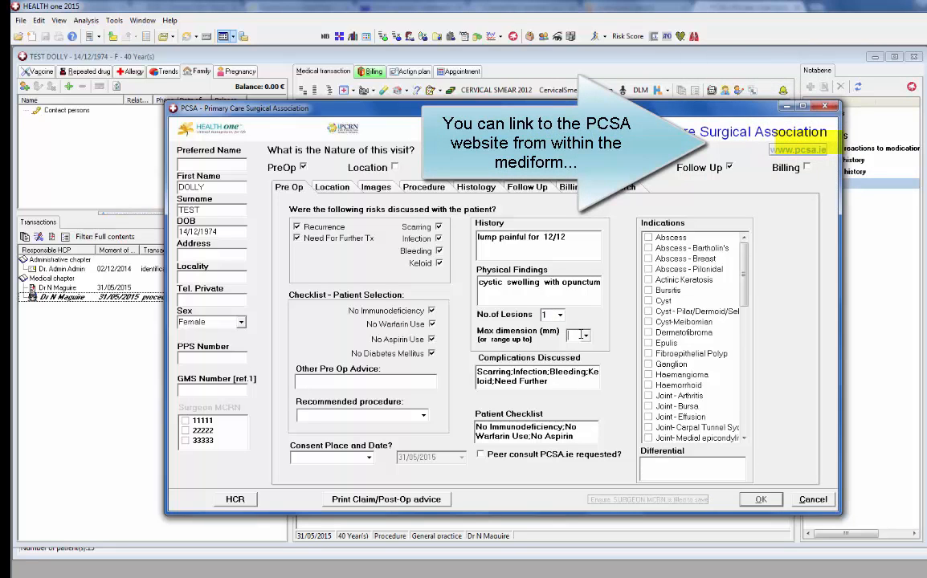
{"action": "left_click", "coordinate": [580, 331]}
{"action": "type", "text": "20"}
{"action": "left_click", "coordinate": [649, 303]}
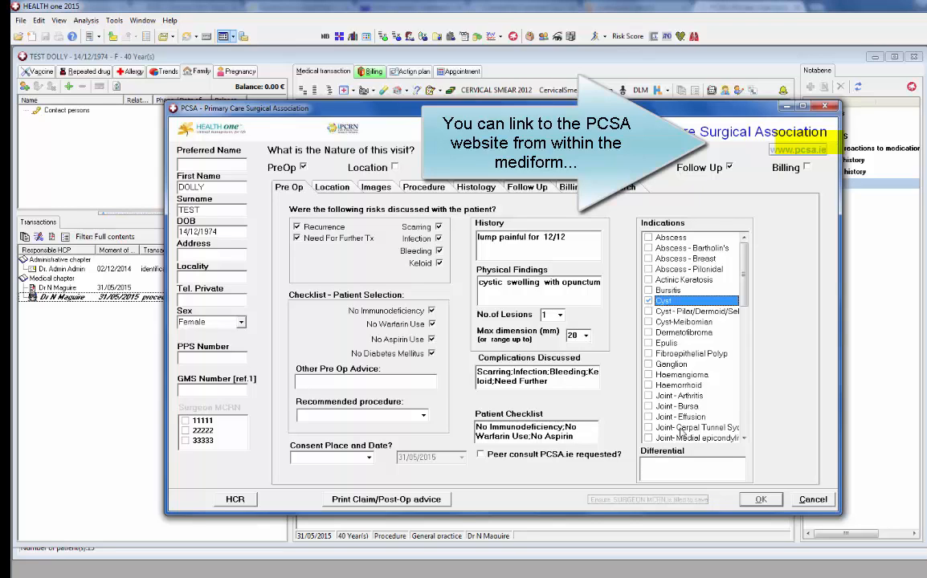
{"action": "left_click", "coordinate": [656, 464]}
{"action": "type", "text": "lipoma"}
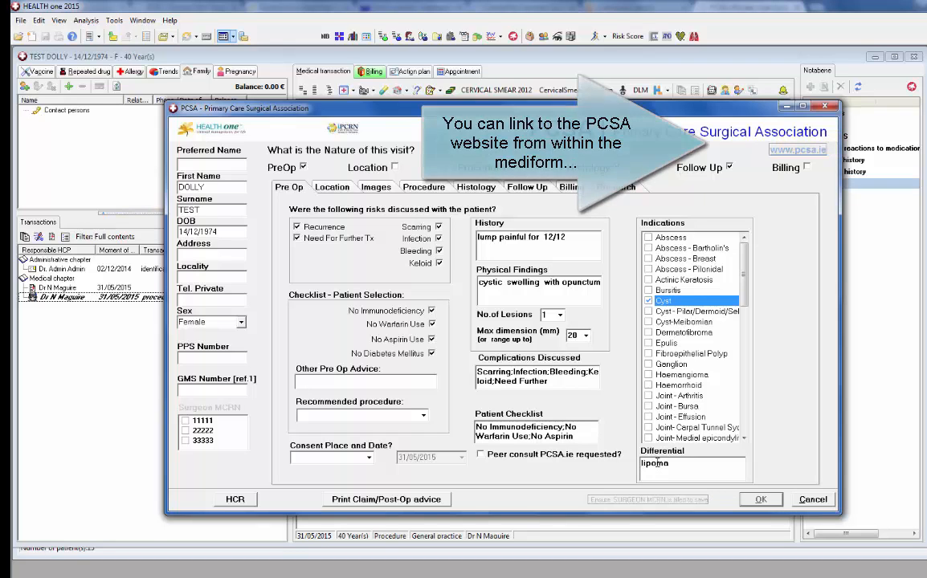
Enter pre-op advice on keloid and alternatives (expectancy, cryotherapy), and set consent place to Pre-op Visit
{"action": "left_click", "coordinate": [381, 382]}
{"action": "type", "text": "keloi"}
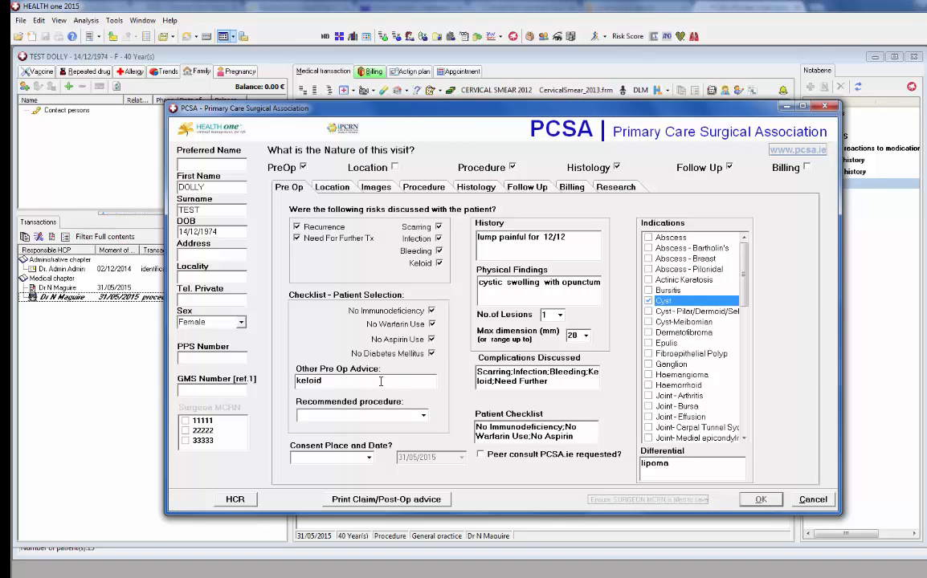
{"action": "type", "text": "k discussed altrnative options dis"}
{"action": "type", "text": "cussed "}
{"action": "type", "text": ": expectancy"}
{"action": "type", "text": ", cryotherpay"}
{"action": "left_click", "coordinate": [353, 457]}
{"action": "left_click", "coordinate": [351, 471]}
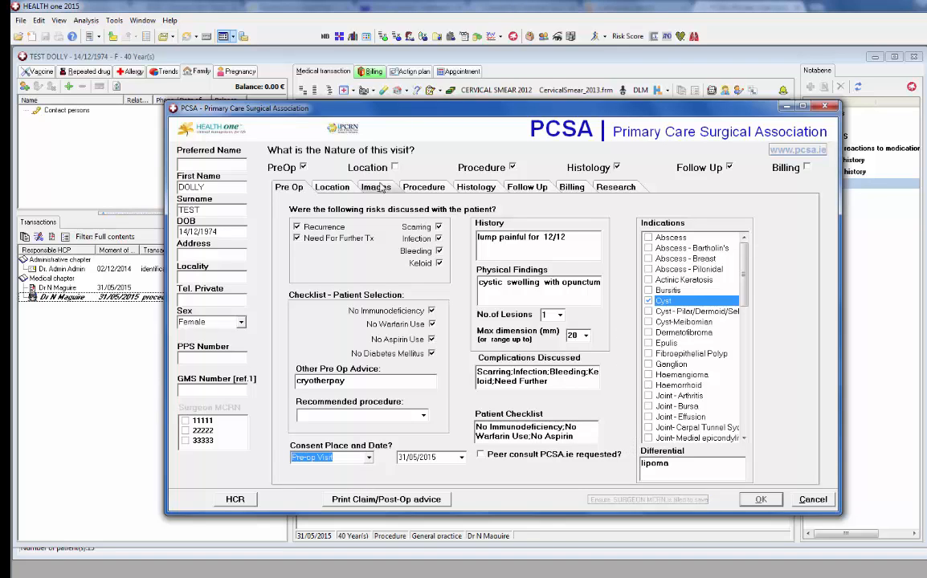
Record the lesion at TORSO-Right Subscapular, '3 cm from midline', tick surgeon MCRN 11111, and save
{"action": "left_click", "coordinate": [395, 168]}
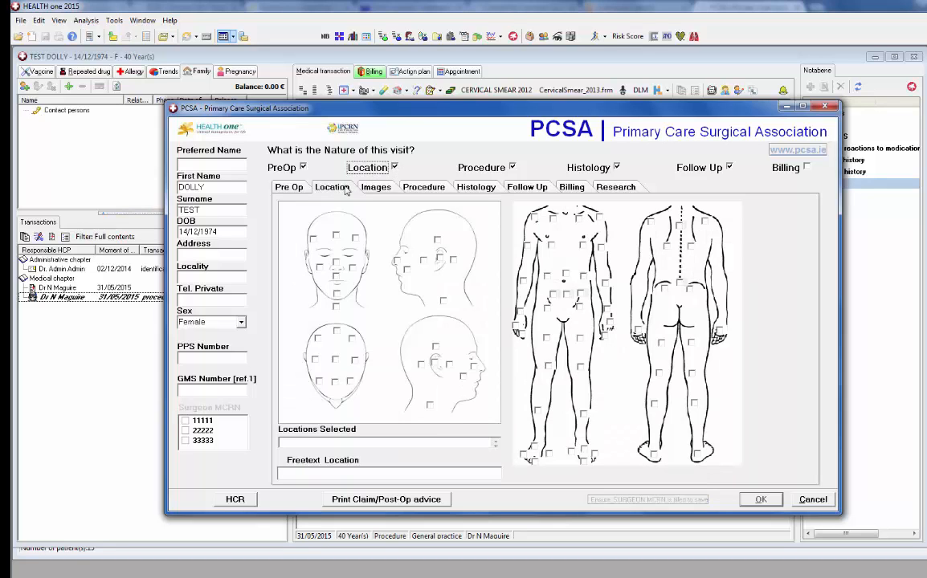
{"action": "left_click", "coordinate": [687, 249]}
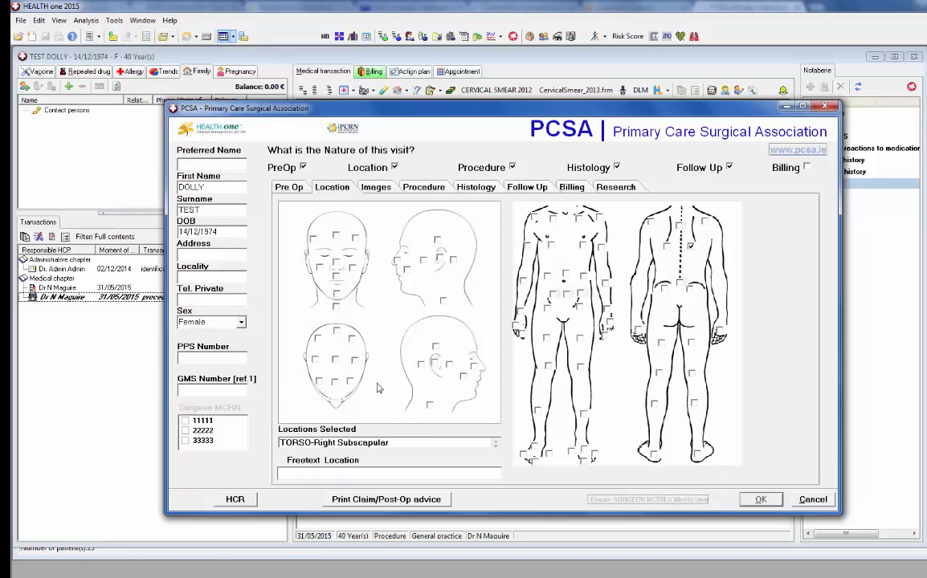
{"action": "left_click", "coordinate": [338, 474]}
{"action": "type", "text": "3"}
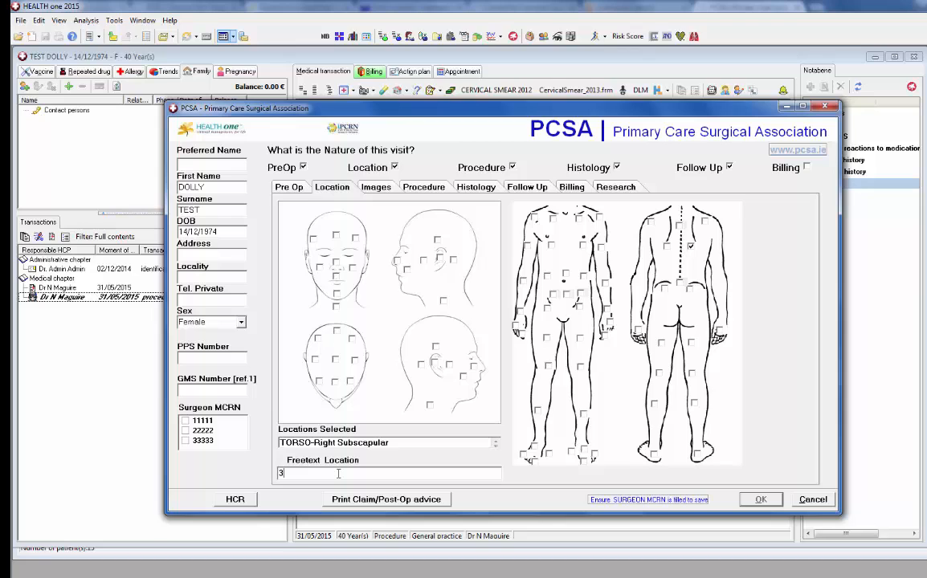
{"action": "type", "text": " cm det"}
{"action": "key", "text": "BackSpace"}
{"action": "key", "text": "BackSpace"}
{"action": "key", "text": "BackSpace"}
{"action": "key", "text": "BackSpace"}
{"action": "key", "text": "BackSpace"}
{"action": "key", "text": "BackSpace"}
{"action": "type", "text": "from midline"}
{"action": "left_click", "coordinate": [185, 422]}
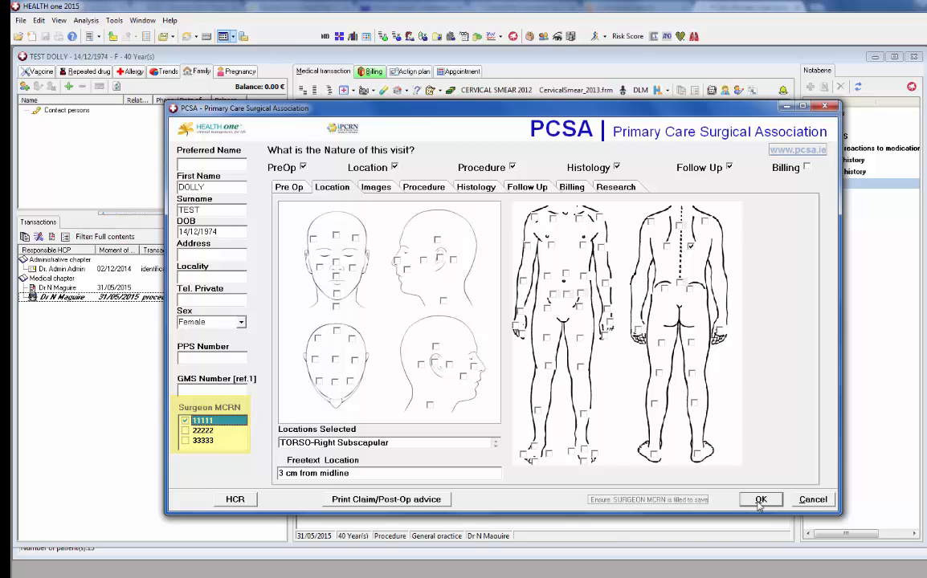
{"action": "left_click", "coordinate": [759, 499]}
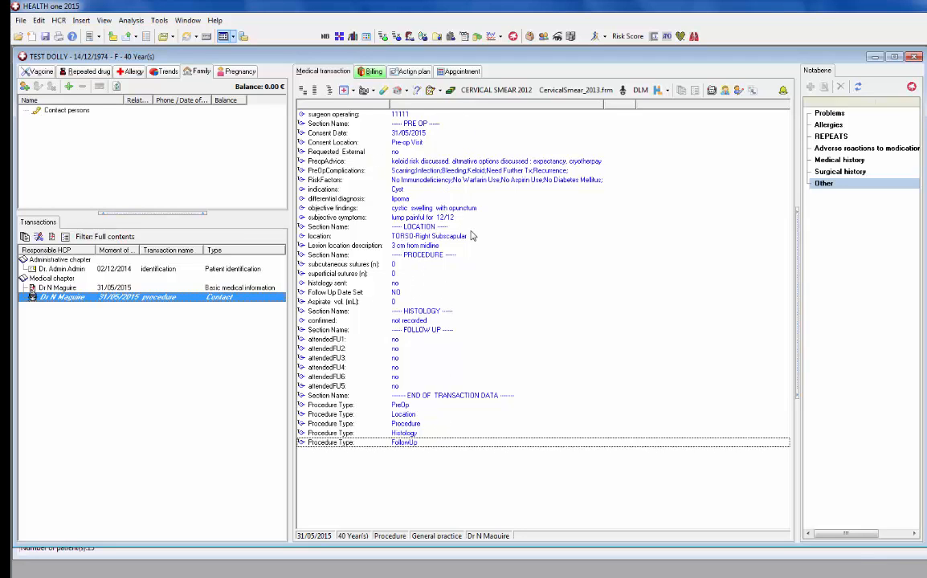
Save the modified patient record, dismiss the alert list, and select the PROCEDURE section
{"action": "left_click", "coordinate": [913, 56]}
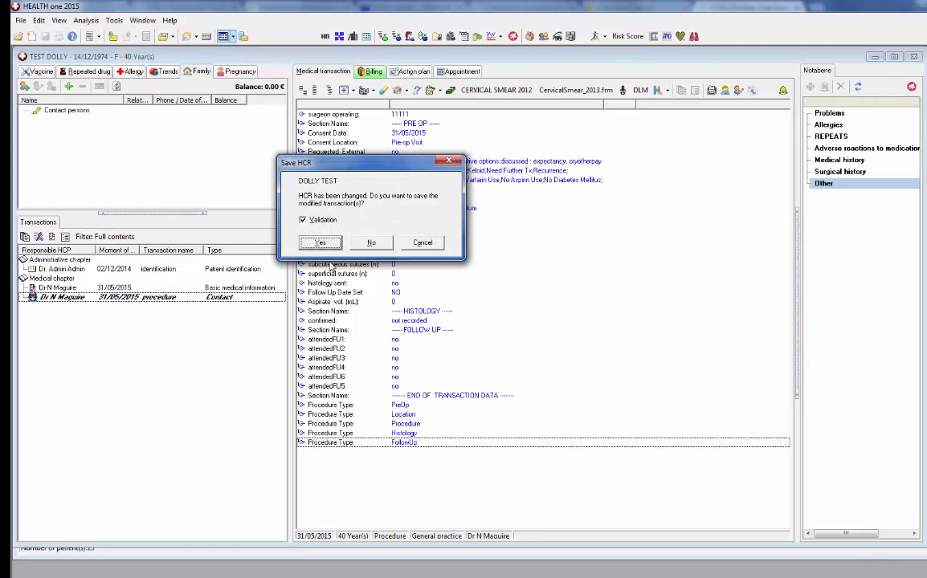
{"action": "left_click", "coordinate": [317, 242]}
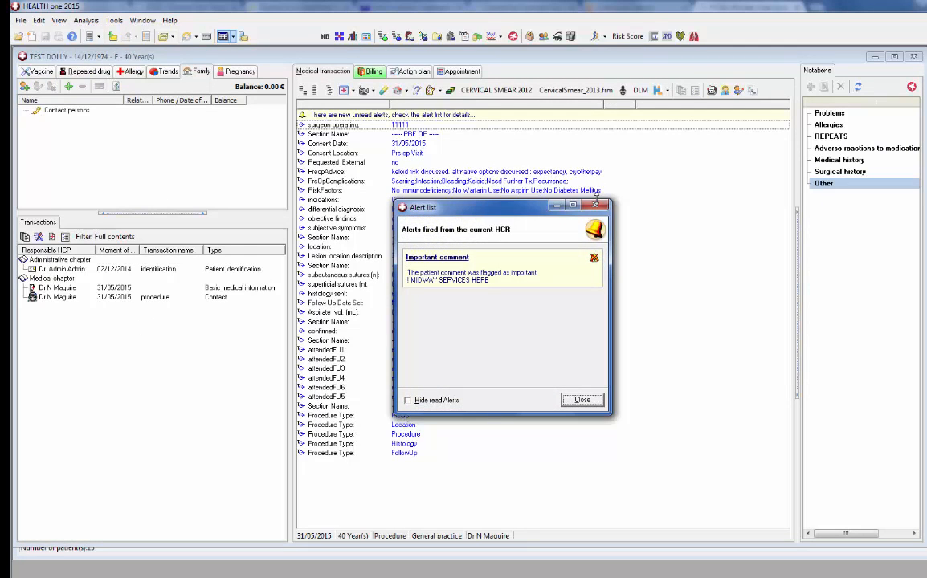
{"action": "left_click", "coordinate": [595, 206]}
{"action": "left_click", "coordinate": [434, 257]}
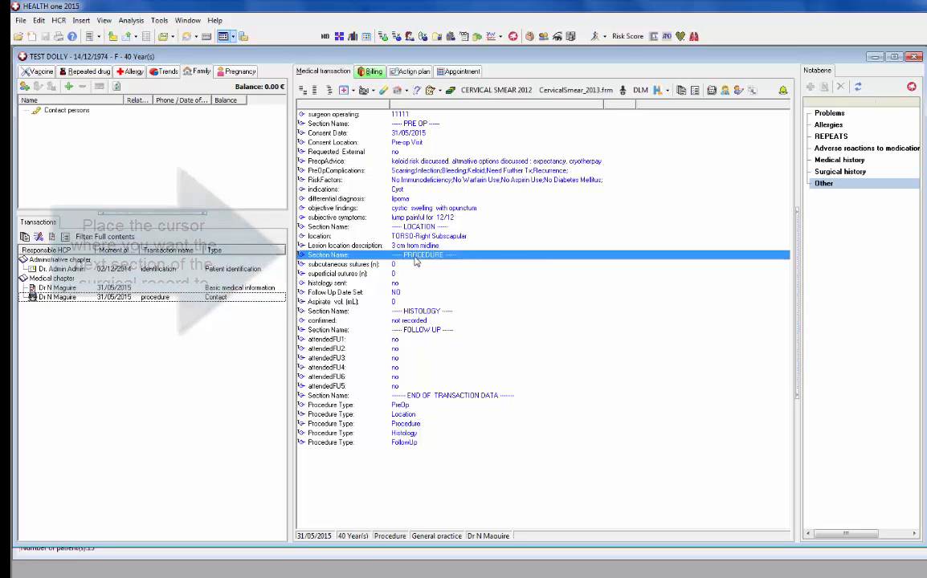
Record a Cystectomy dated 31/05/2015 on the Procedure page and begin the operative note
{"action": "double_click", "coordinate": [413, 254]}
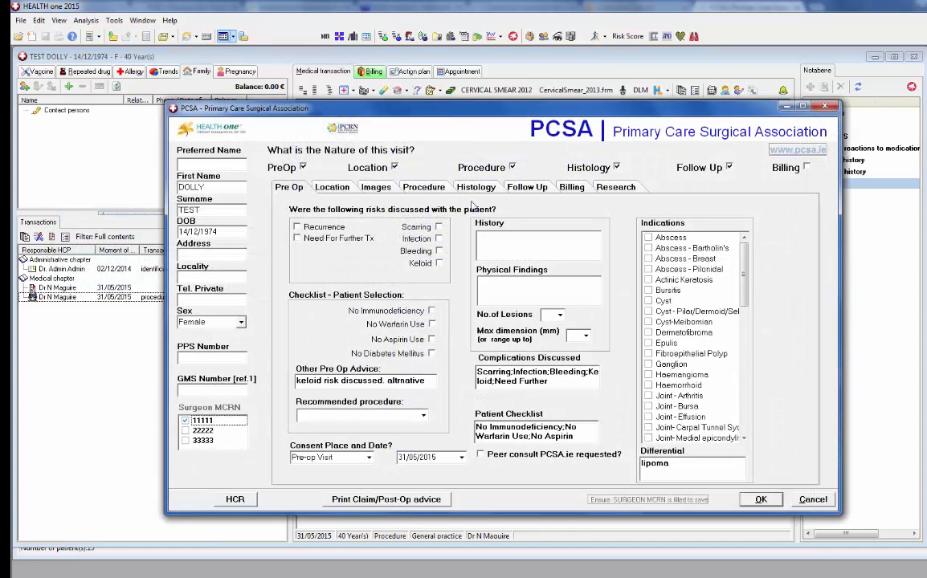
{"action": "left_click", "coordinate": [438, 189]}
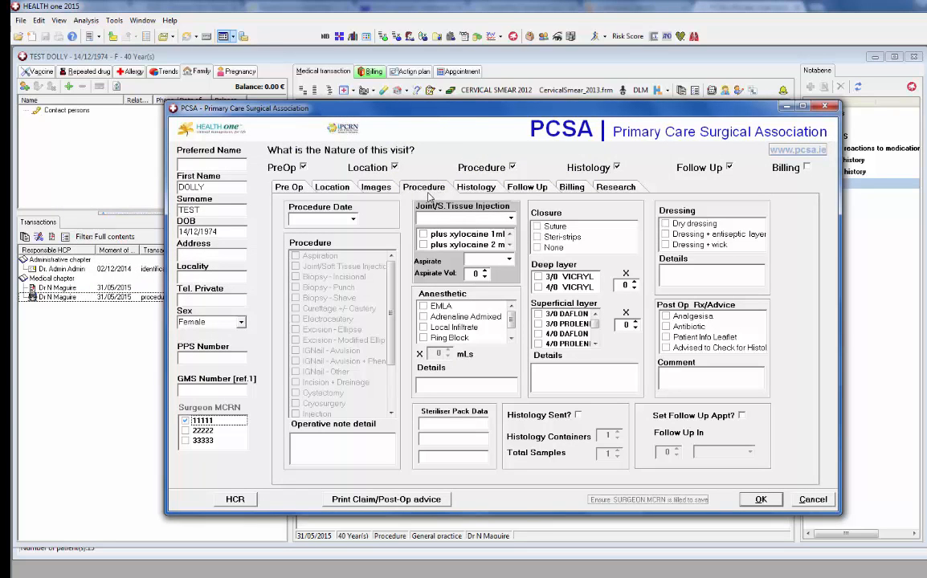
{"action": "left_click", "coordinate": [352, 220]}
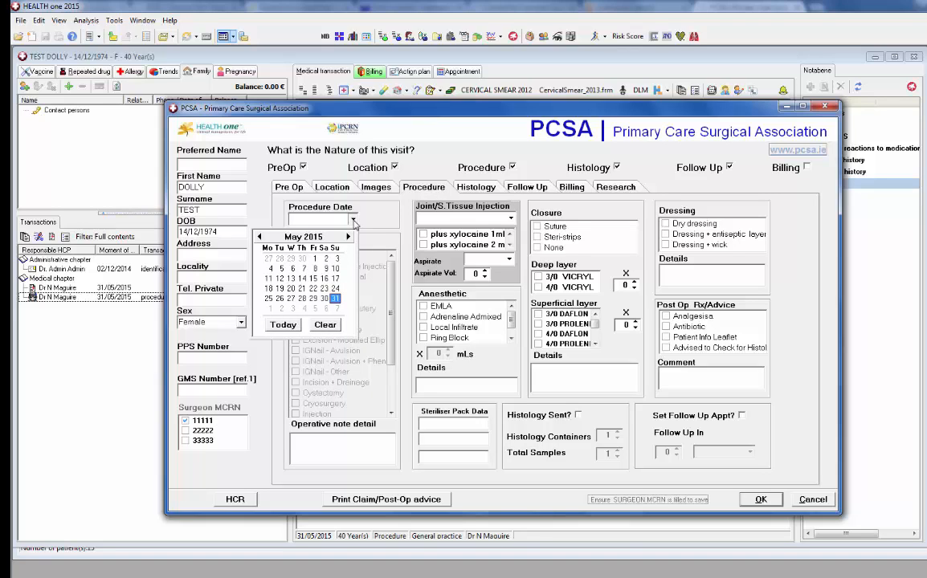
{"action": "left_click", "coordinate": [336, 299]}
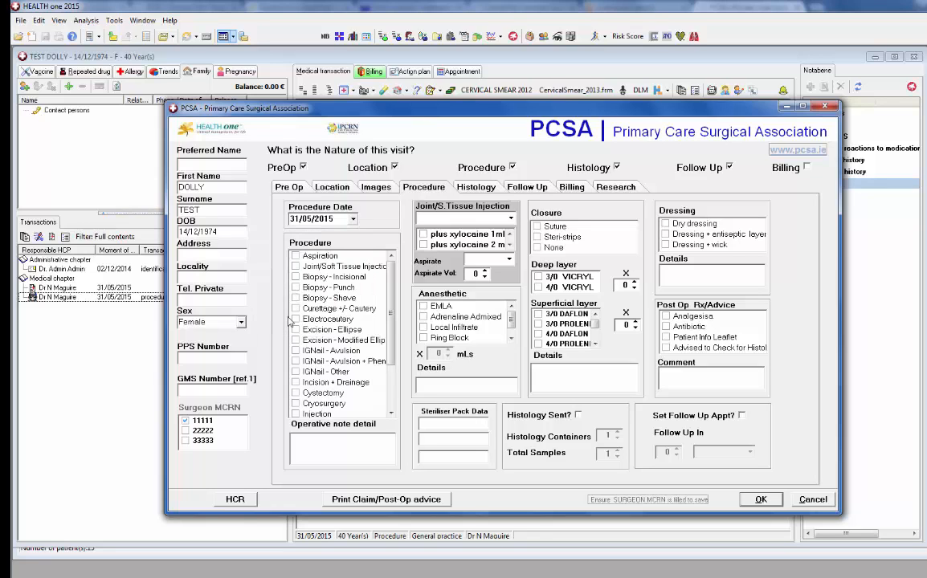
{"action": "left_click", "coordinate": [295, 393]}
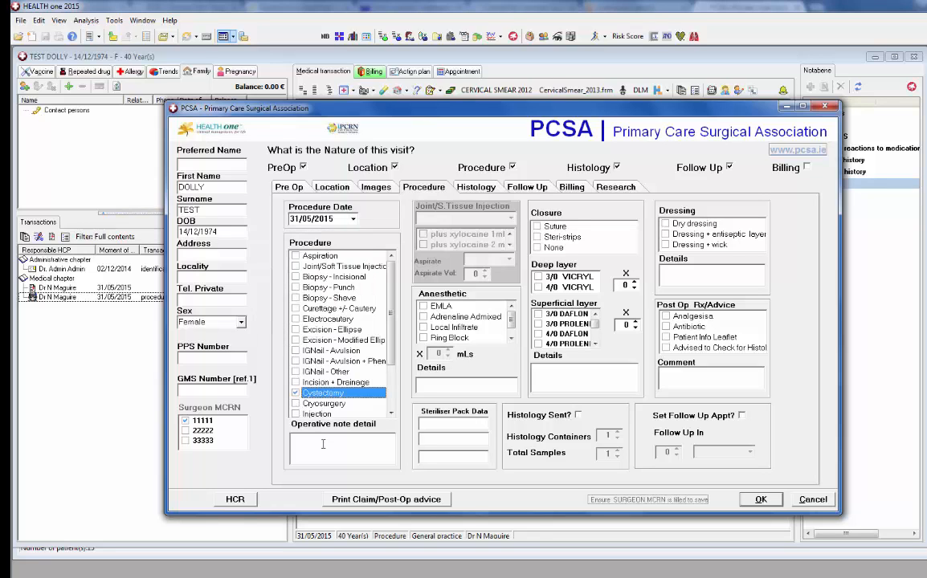
{"action": "left_click", "coordinate": [320, 440]}
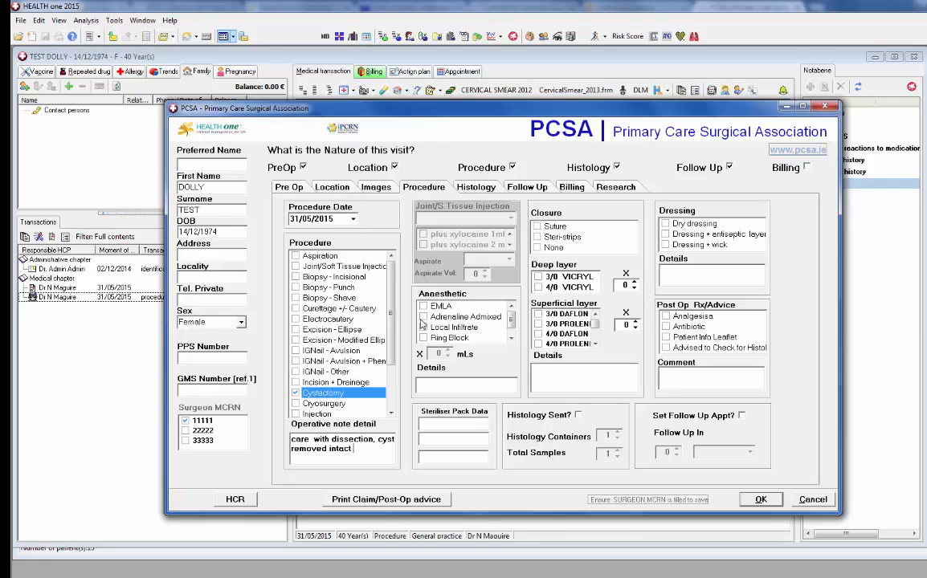
{"action": "type", "text": "iios"}
Add Adrenaline Admixed and Local Infiltrate anaesthetic, raising the infiltrate volume to 5 mL
{"action": "left_click", "coordinate": [423, 317]}
{"action": "left_click", "coordinate": [423, 327]}
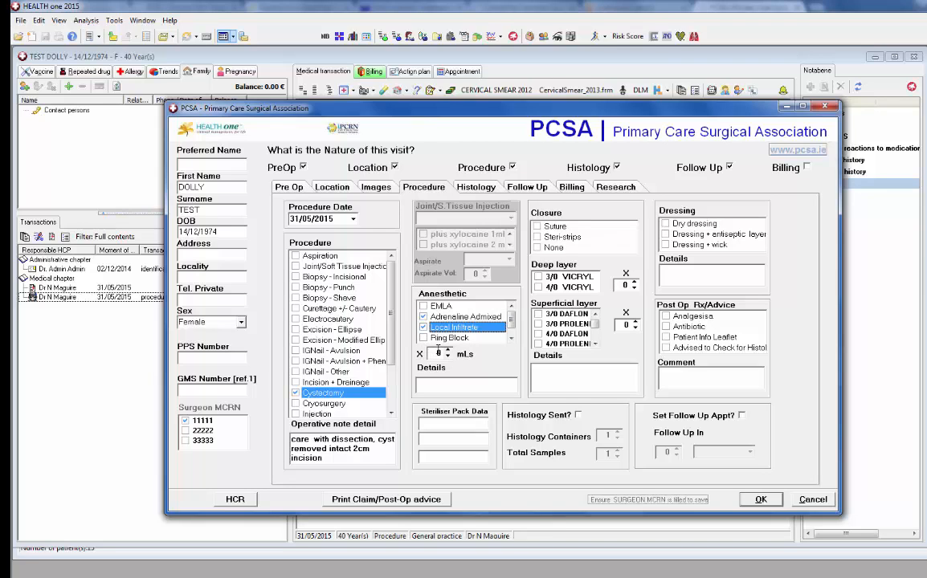
{"action": "left_click", "coordinate": [447, 351]}
{"action": "left_click", "coordinate": [447, 351]}
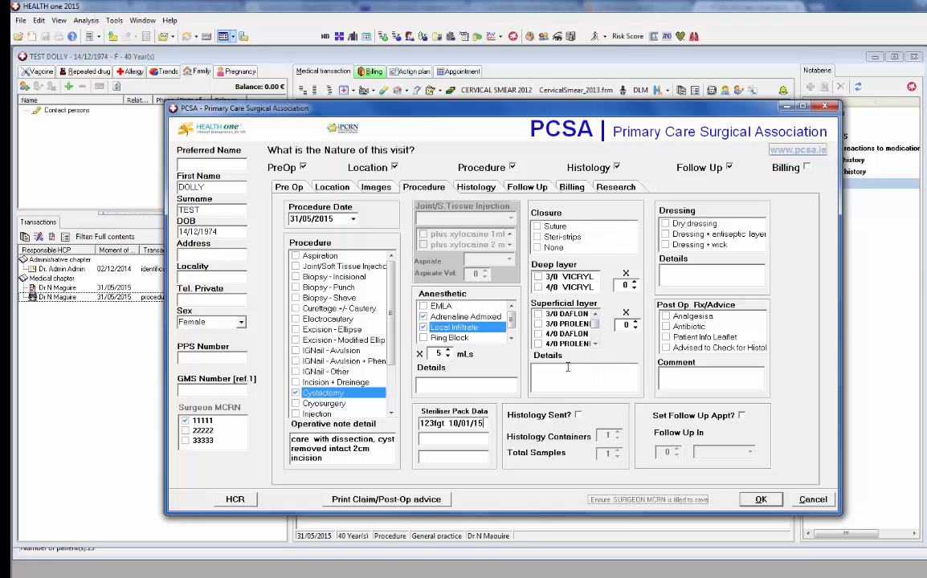
Mark histology sent and suture closure with one 3/0 VICRYL and one 3/0 DAFLON
{"action": "left_click", "coordinate": [578, 414]}
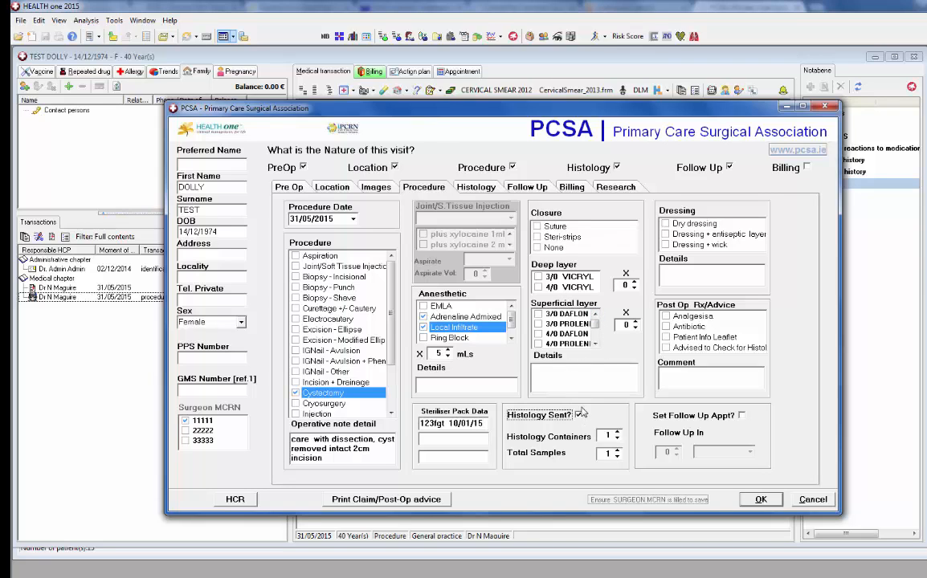
{"action": "left_click", "coordinate": [540, 277]}
{"action": "left_click", "coordinate": [538, 227]}
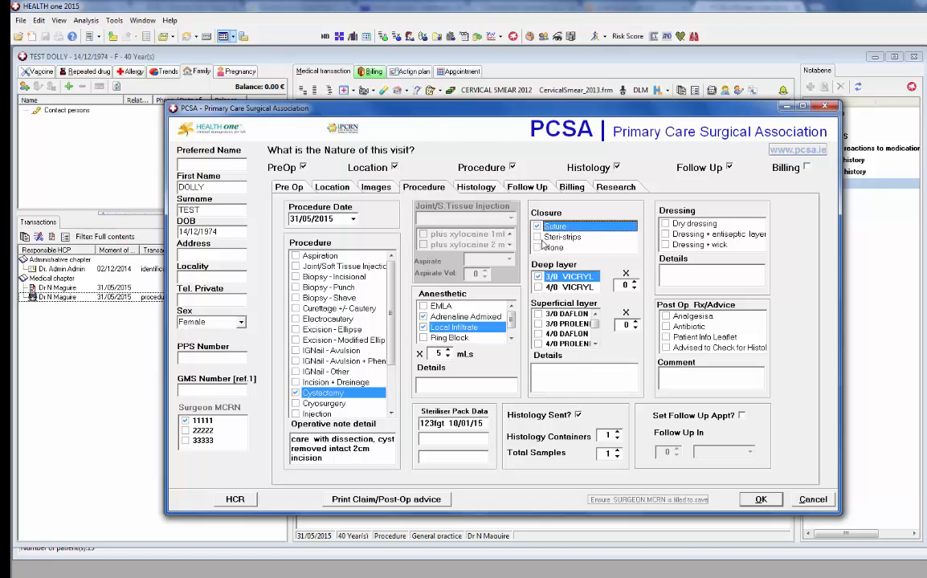
{"action": "left_click", "coordinate": [635, 282]}
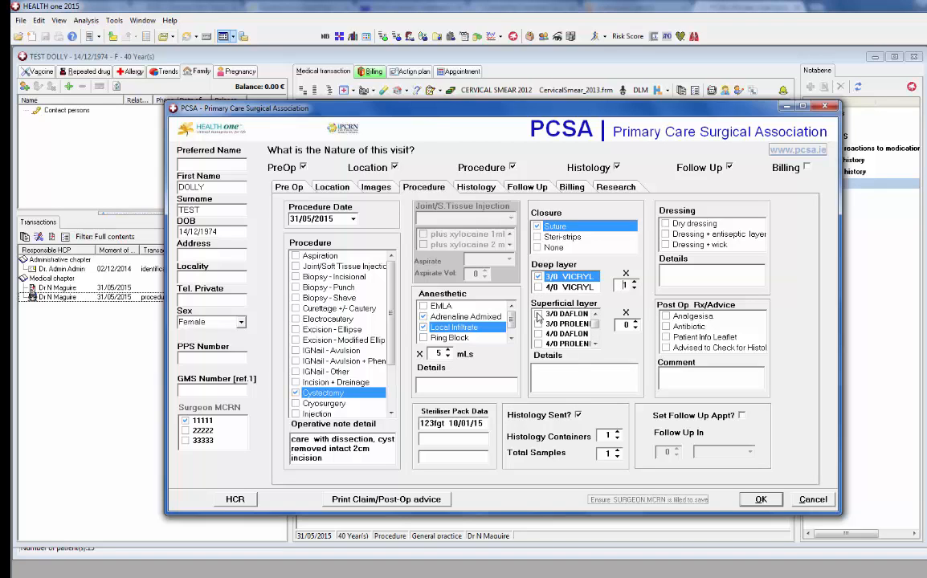
{"action": "left_click", "coordinate": [537, 314]}
{"action": "left_click", "coordinate": [634, 321]}
{"action": "left_click", "coordinate": [577, 374]}
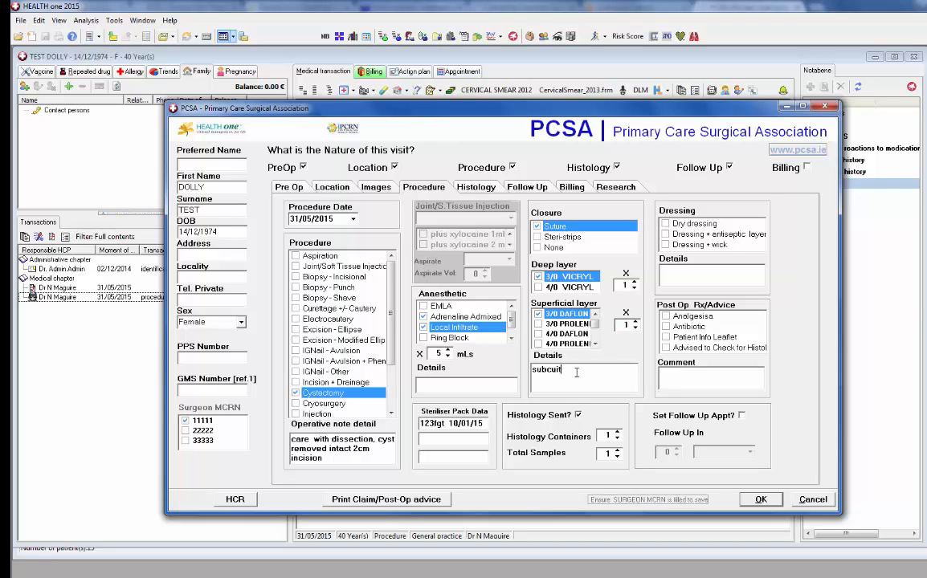
Record a dry dressing plus analgesia, info leaflet and histology-results check as post-op advice
{"action": "left_click", "coordinate": [667, 223]}
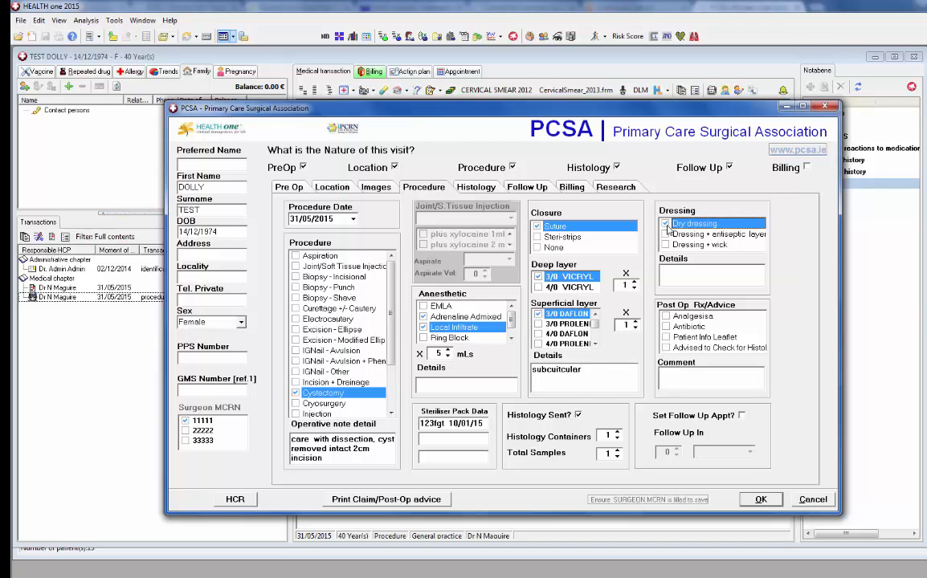
{"action": "left_click", "coordinate": [666, 316]}
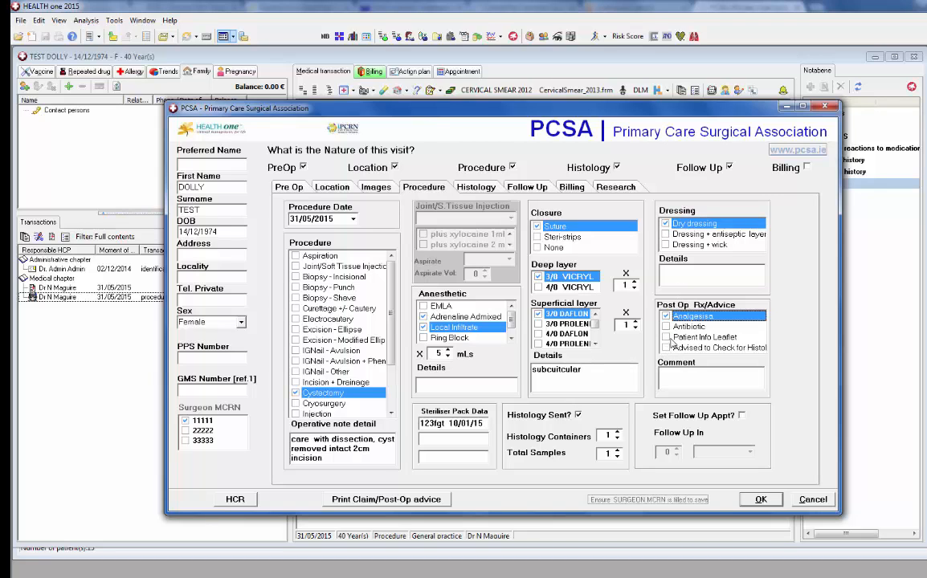
{"action": "left_click", "coordinate": [666, 337]}
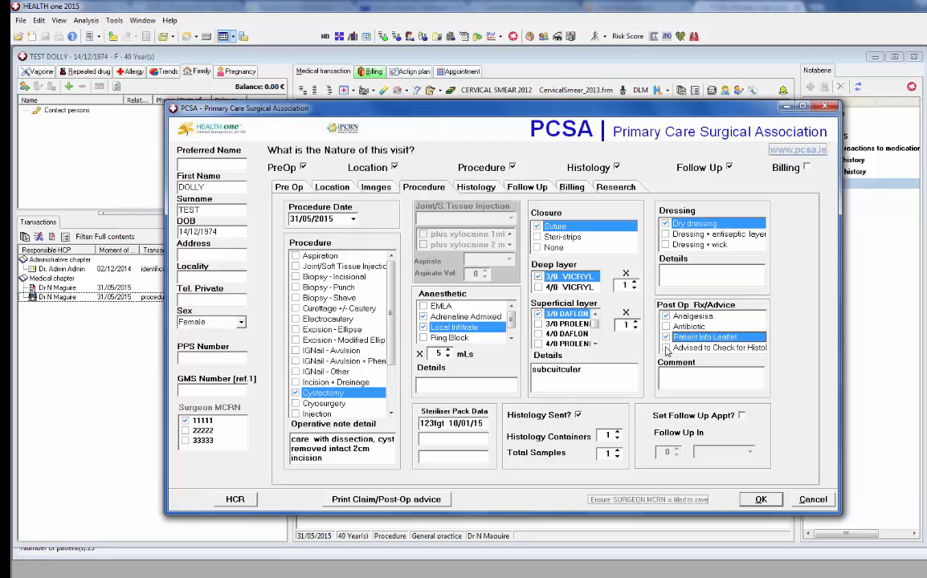
{"action": "left_click", "coordinate": [666, 348]}
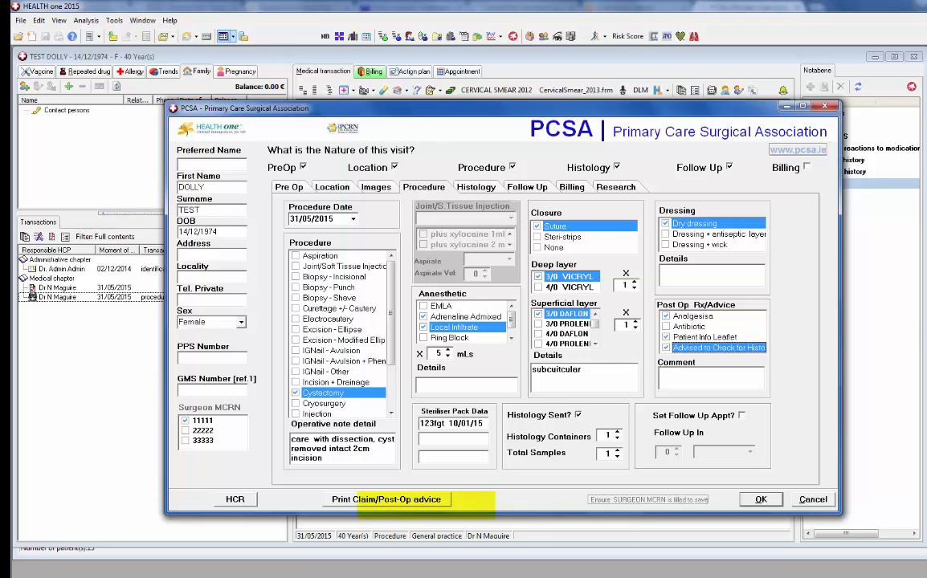
Preview the claim/post-op advice printout, then set a follow-up appointment in 7 Days
{"action": "left_click", "coordinate": [377, 500]}
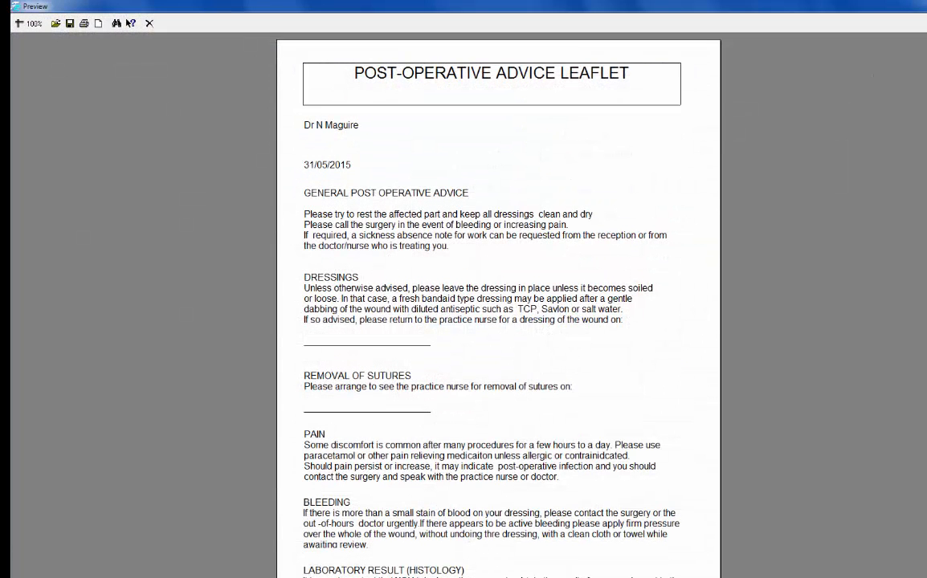
{"action": "left_click", "coordinate": [922, 5]}
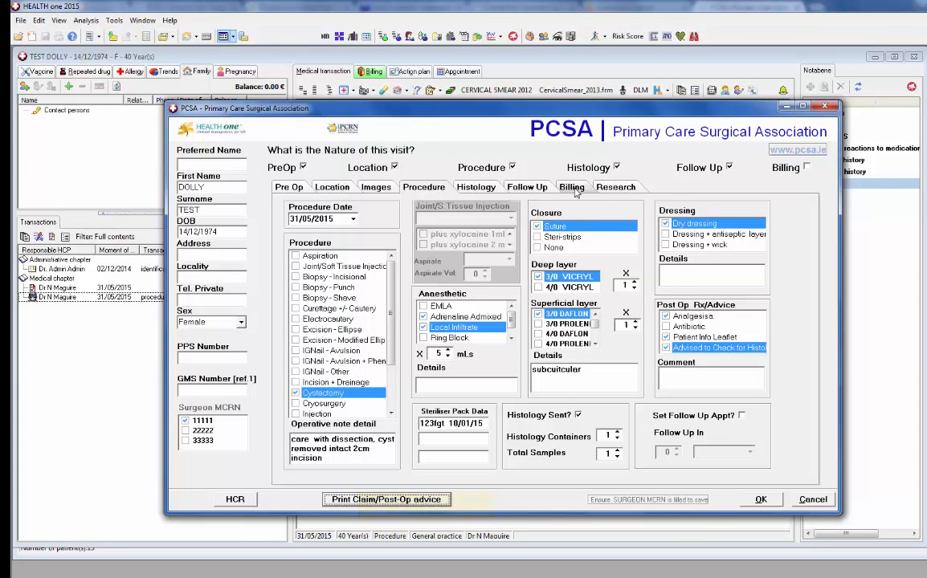
{"action": "left_click", "coordinate": [681, 415]}
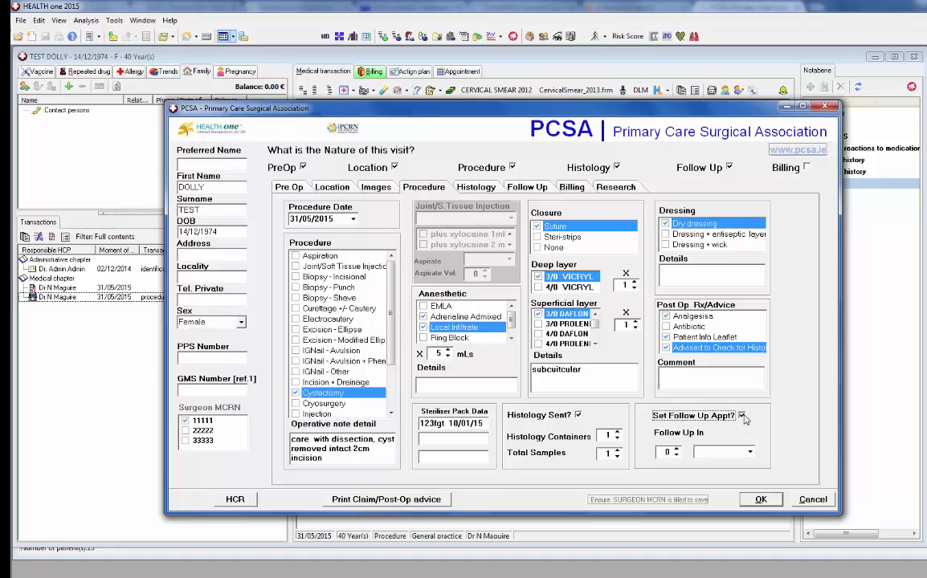
{"action": "left_click", "coordinate": [677, 451]}
{"action": "left_click", "coordinate": [677, 450]}
{"action": "left_click", "coordinate": [677, 450]}
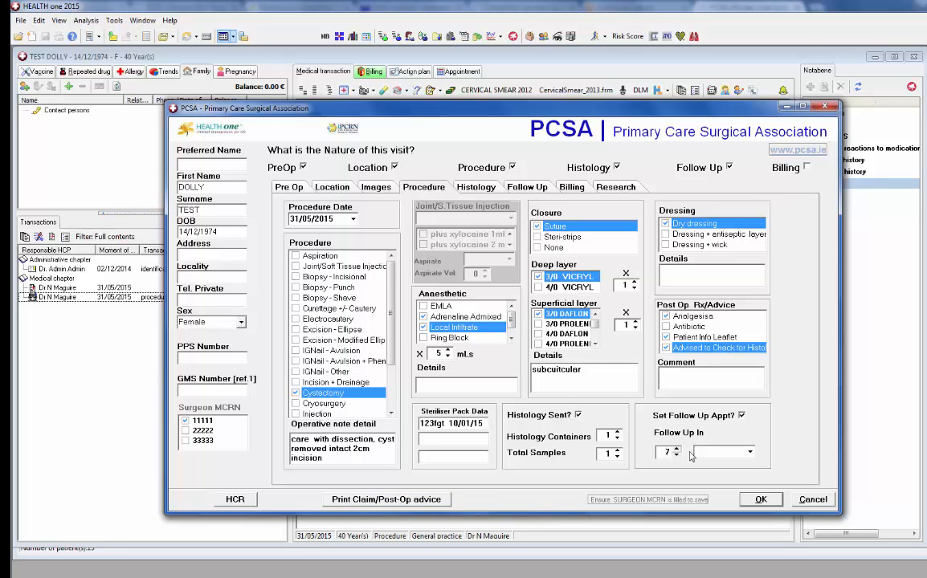
{"action": "left_click", "coordinate": [750, 452]}
{"action": "left_click", "coordinate": [725, 468]}
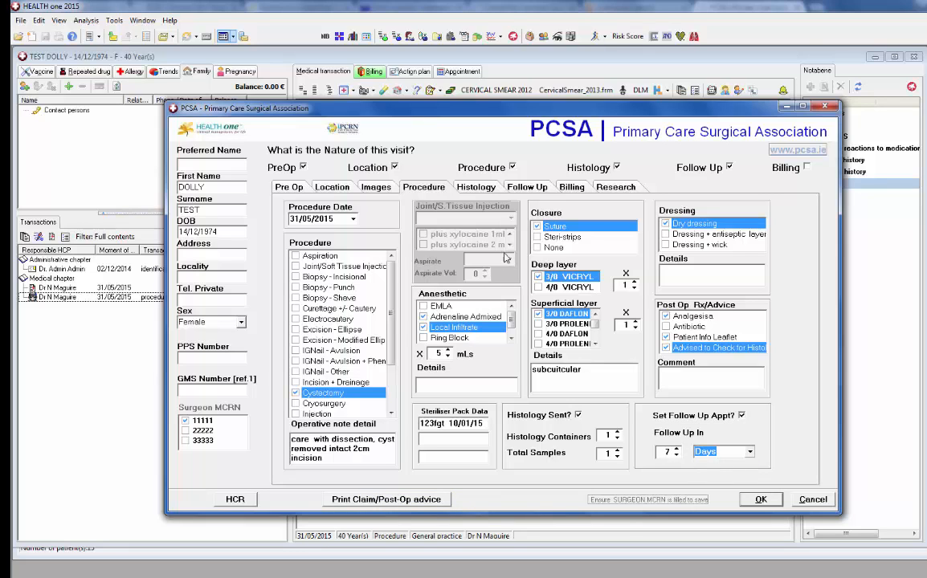
{"action": "left_click", "coordinate": [573, 189]}
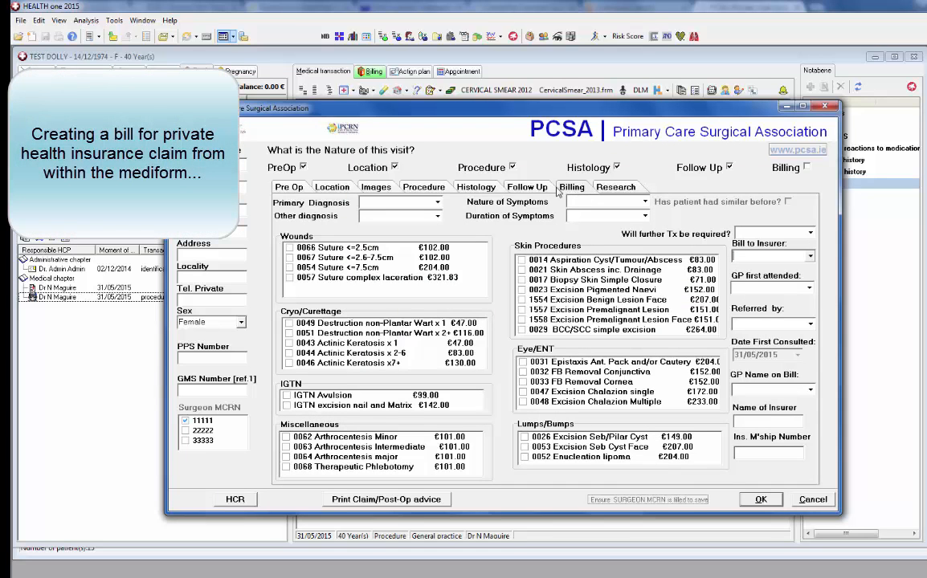
Set diagnosis Sebaceous/Pilar cyst, symptoms Lump, and further treatment 'Yes, if recurrent disease'
{"action": "left_click", "coordinate": [402, 203]}
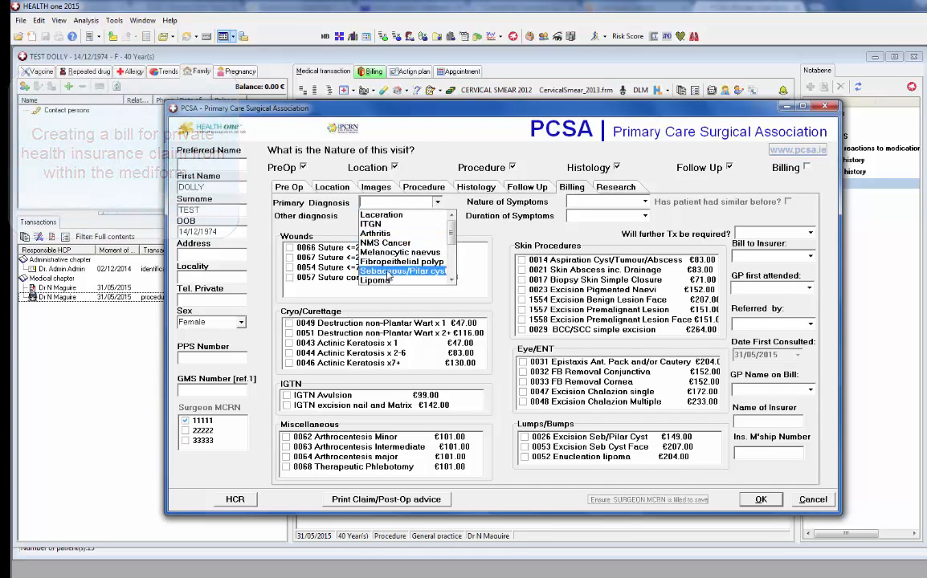
{"action": "left_click", "coordinate": [397, 271]}
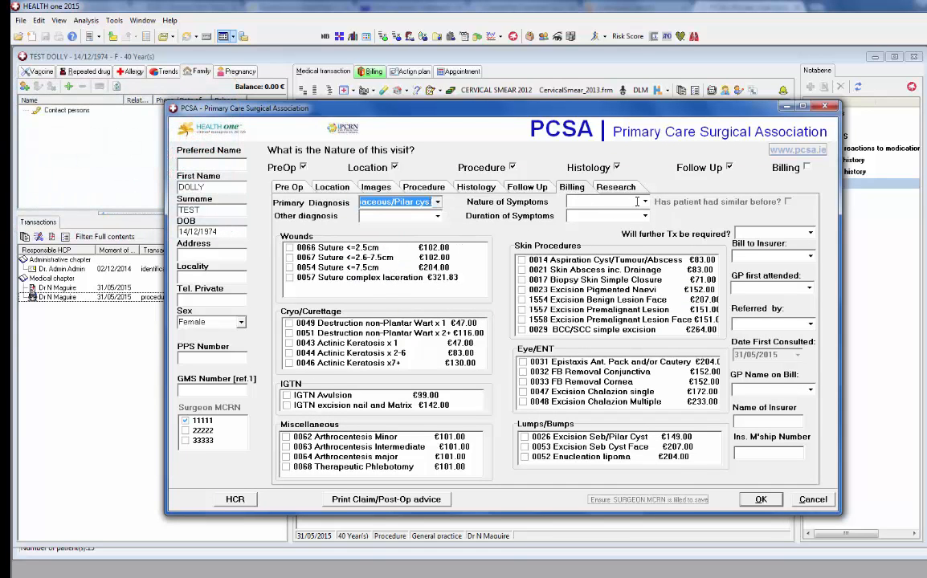
{"action": "left_click", "coordinate": [598, 202]}
{"action": "left_click", "coordinate": [598, 224]}
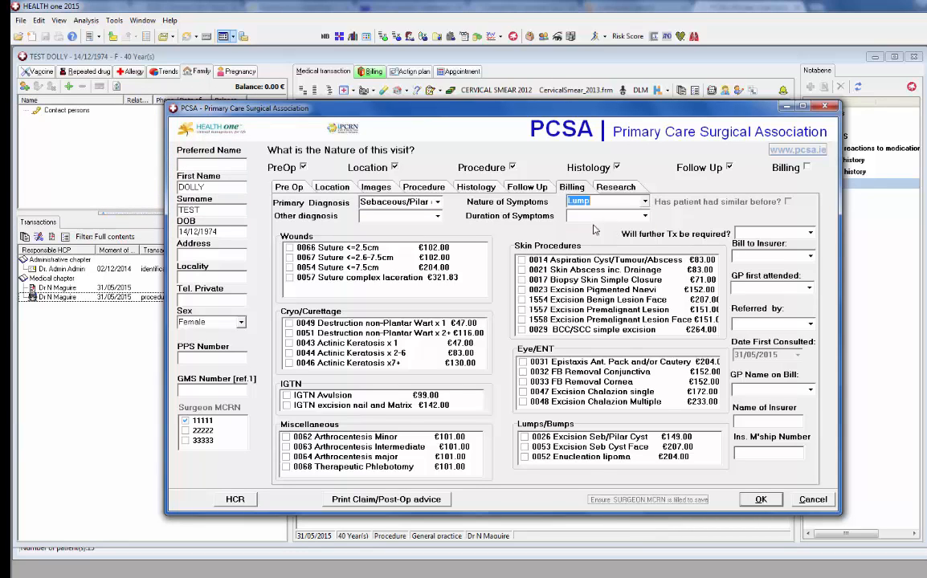
{"action": "left_click", "coordinate": [803, 233]}
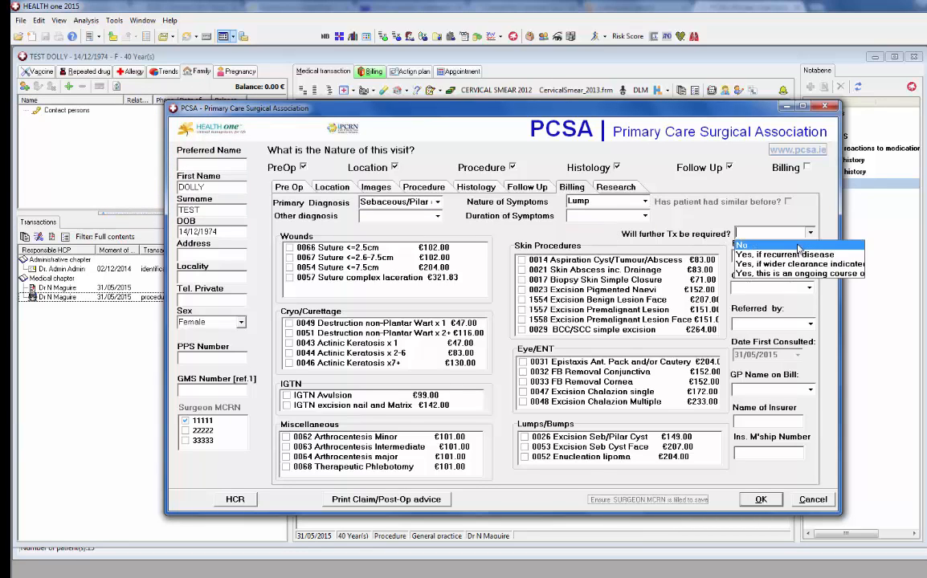
{"action": "left_click", "coordinate": [793, 255]}
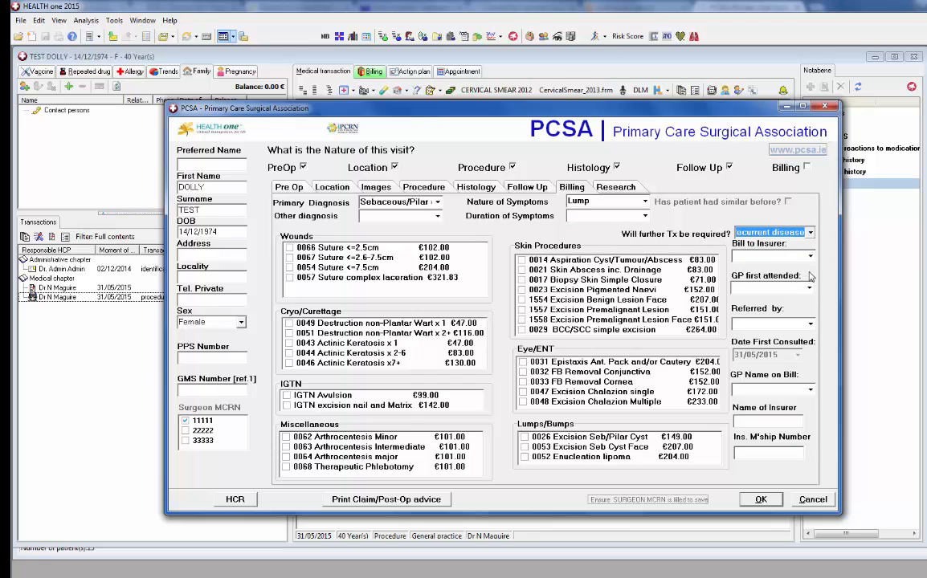
Bill to VHI, referred by Self, set the GP first attended and GP on bill, then print the claim
{"action": "left_click", "coordinate": [810, 257]}
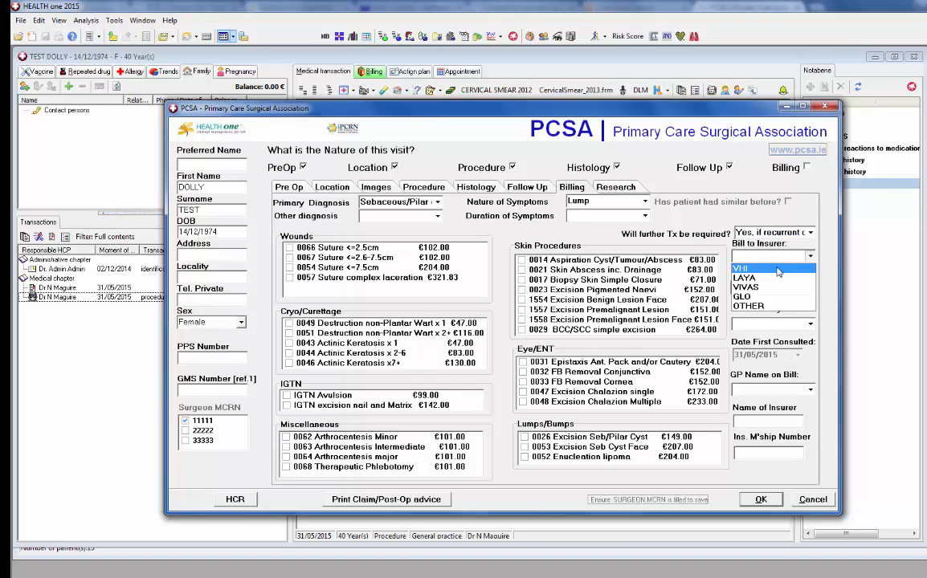
{"action": "left_click", "coordinate": [803, 266]}
{"action": "left_click", "coordinate": [809, 288]}
{"action": "left_click", "coordinate": [779, 300]}
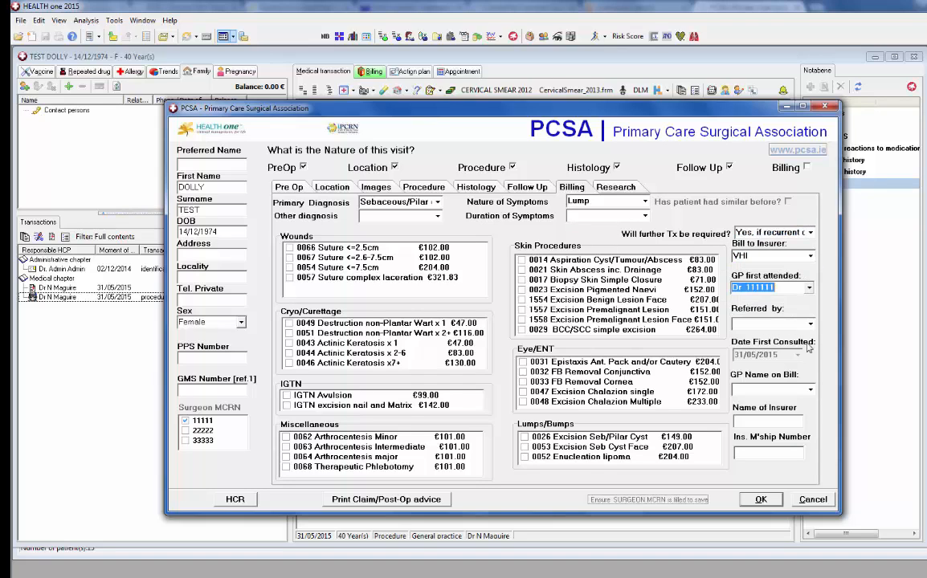
{"action": "left_click", "coordinate": [810, 324]}
{"action": "left_click", "coordinate": [769, 336]}
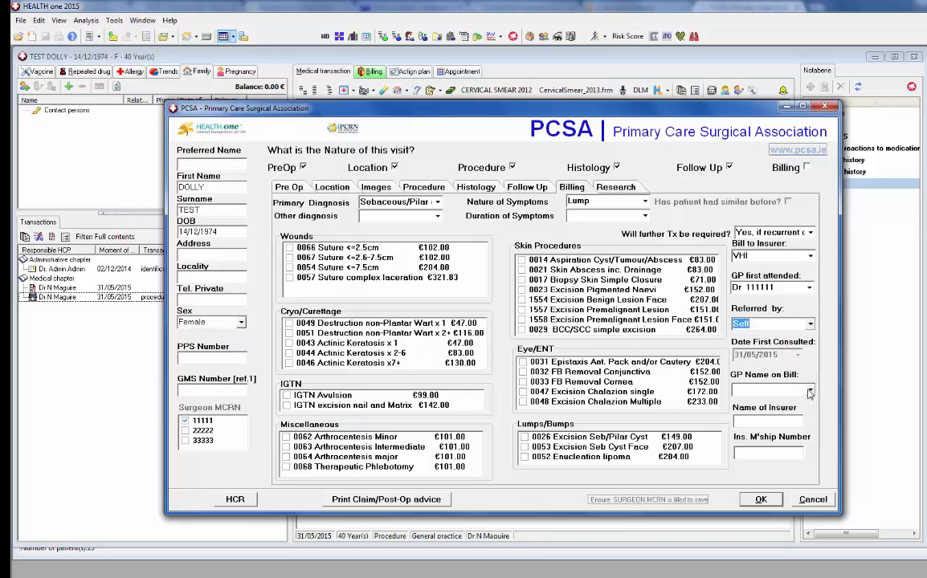
{"action": "left_click", "coordinate": [771, 389]}
{"action": "left_click", "coordinate": [755, 402]}
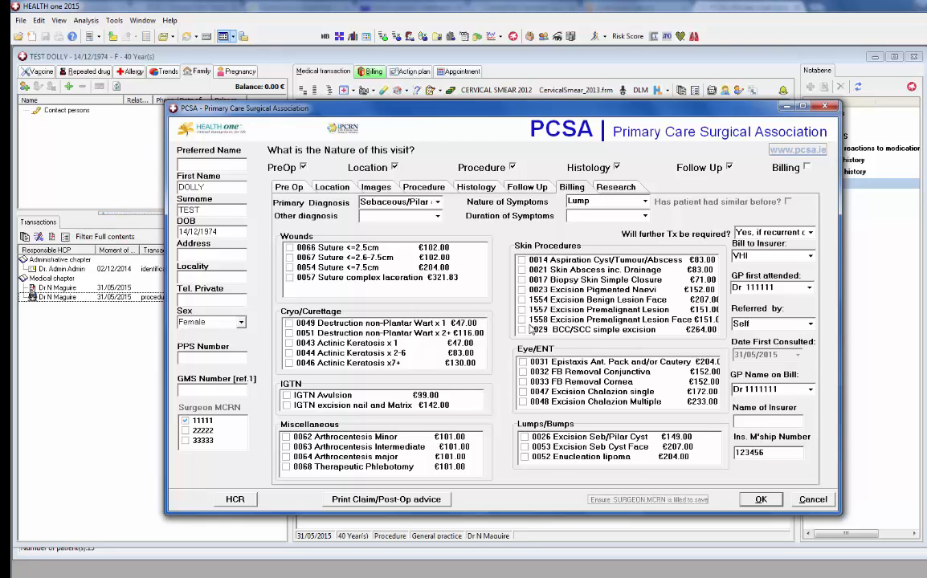
{"action": "key", "text": "Tab"}
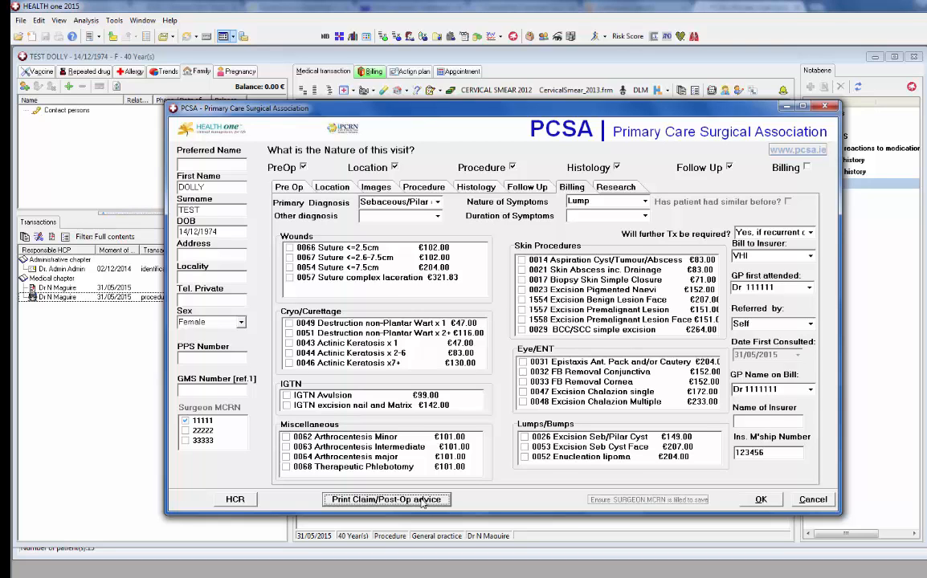
{"action": "key", "text": "Return"}
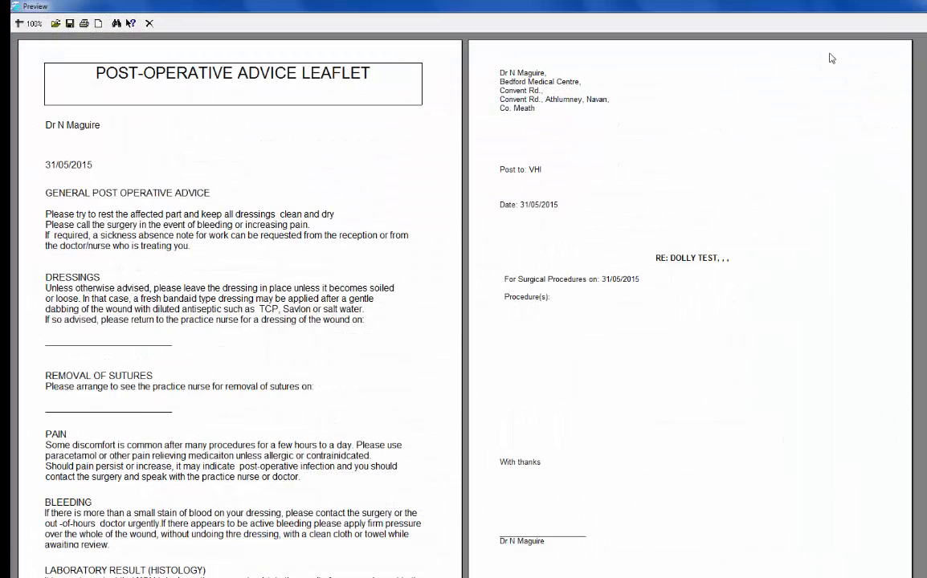
Bill procedure 0026 Excision Seb/Pilar Cyst and review the resulting claim form preview
{"action": "key", "text": "Escape"}
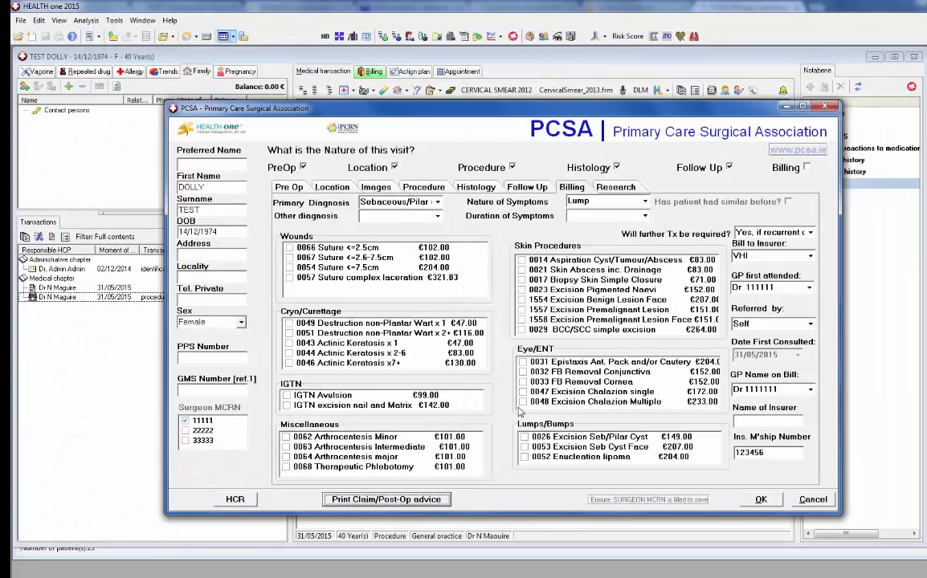
{"action": "left_click", "coordinate": [525, 438]}
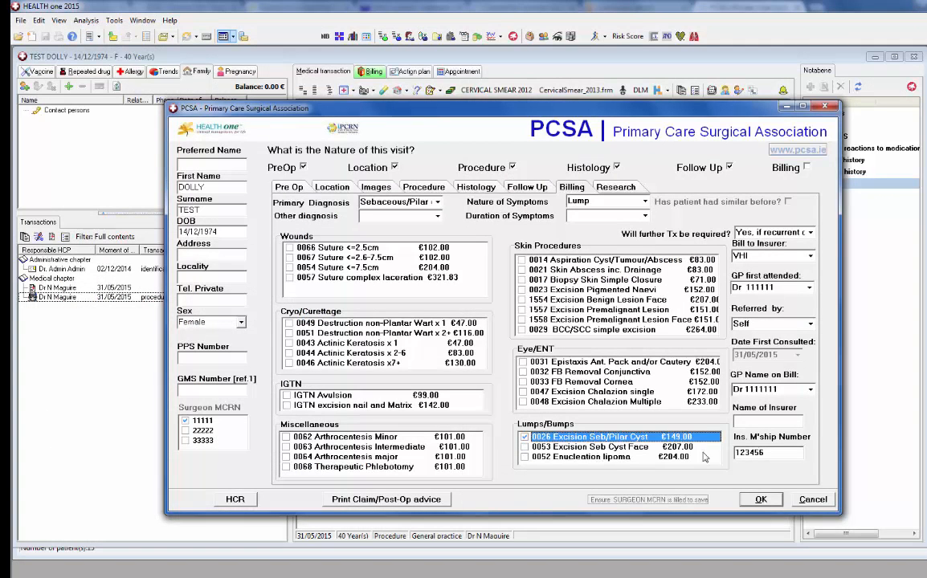
{"action": "left_click", "coordinate": [412, 499]}
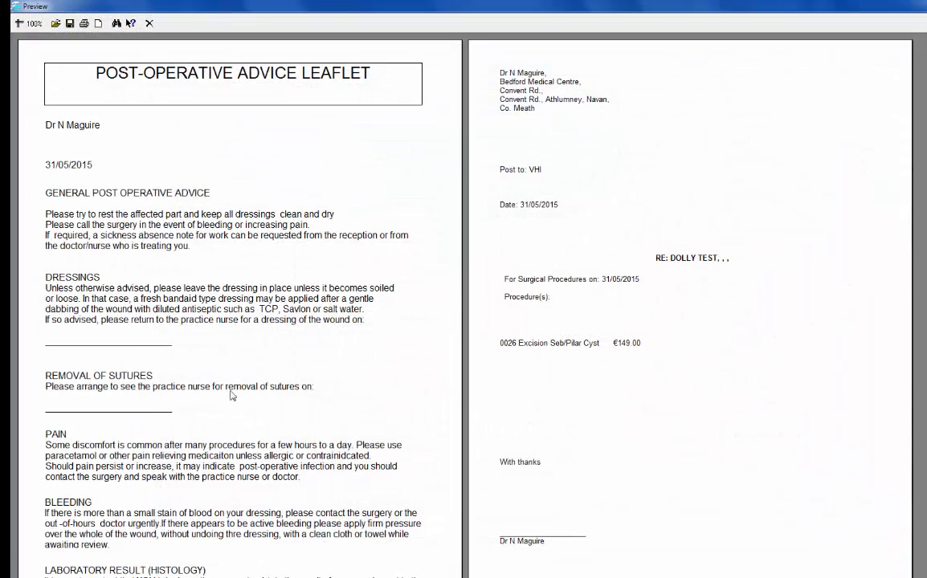
{"action": "scroll", "coordinate": [575, 257], "scroll_direction": "down", "scroll_amount": 10}
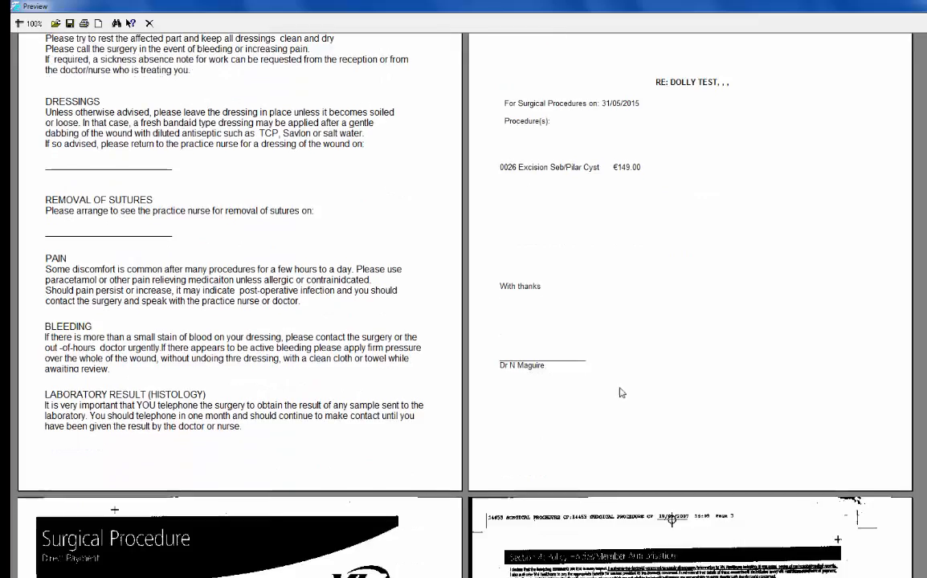
{"action": "scroll", "coordinate": [625, 419], "scroll_direction": "down", "scroll_amount": 3}
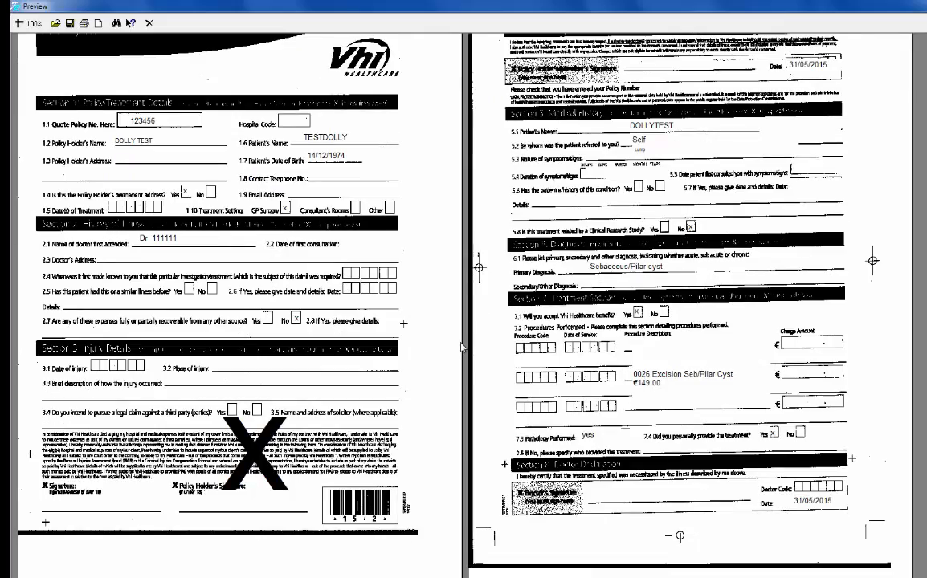
{"action": "scroll", "coordinate": [647, 322], "scroll_direction": "up", "scroll_amount": 2}
{"action": "scroll", "coordinate": [655, 333], "scroll_direction": "down", "scroll_amount": 2}
{"action": "scroll", "coordinate": [699, 294], "scroll_direction": "up", "scroll_amount": 1}
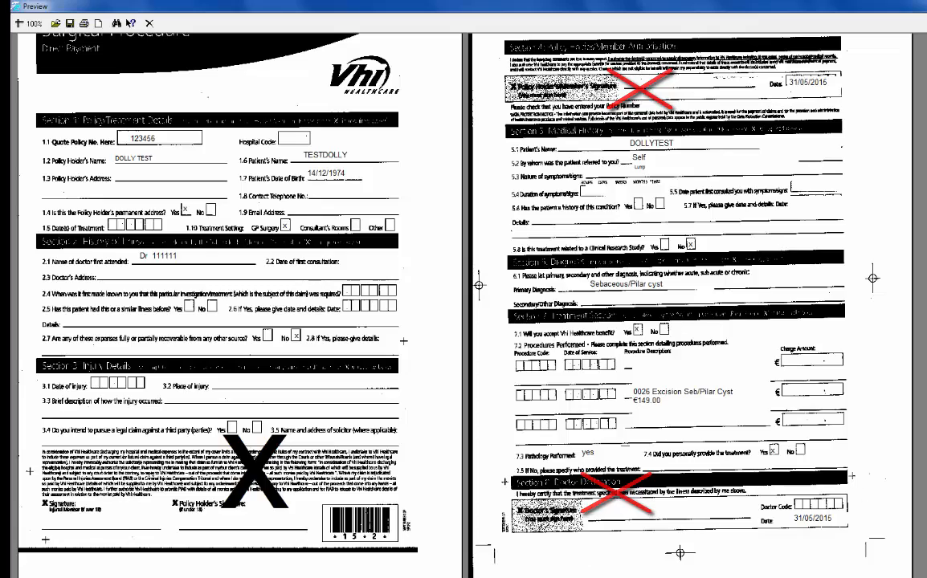
{"action": "key", "text": "Escape"}
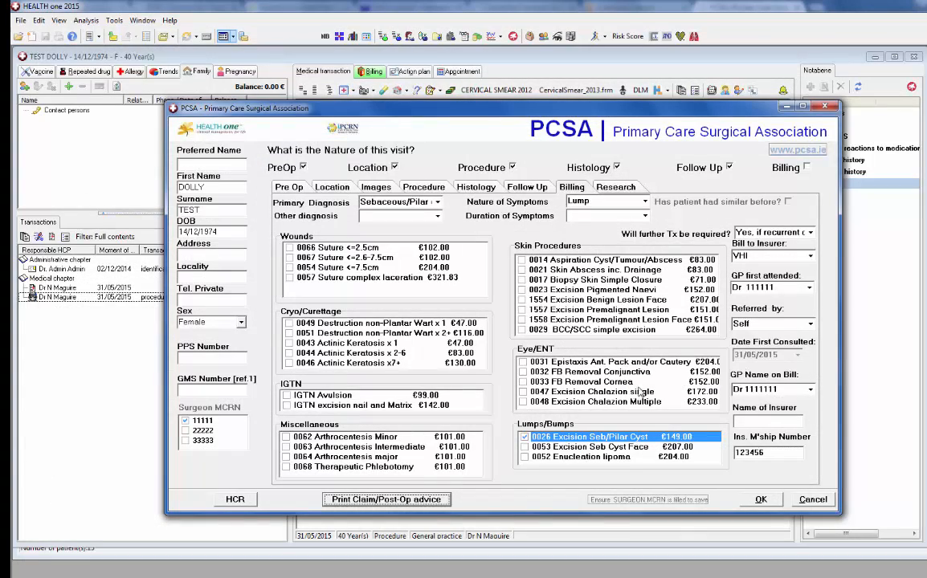
Save the PCSA form and reopen it from the HISTOLOGY section
{"action": "left_click", "coordinate": [760, 499]}
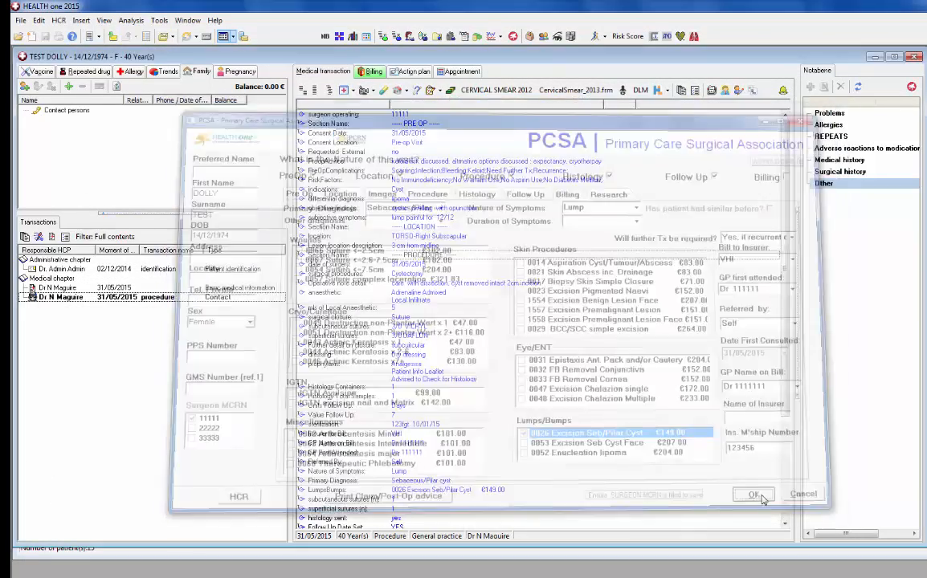
{"action": "scroll", "coordinate": [441, 499], "scroll_direction": "down", "scroll_amount": 5}
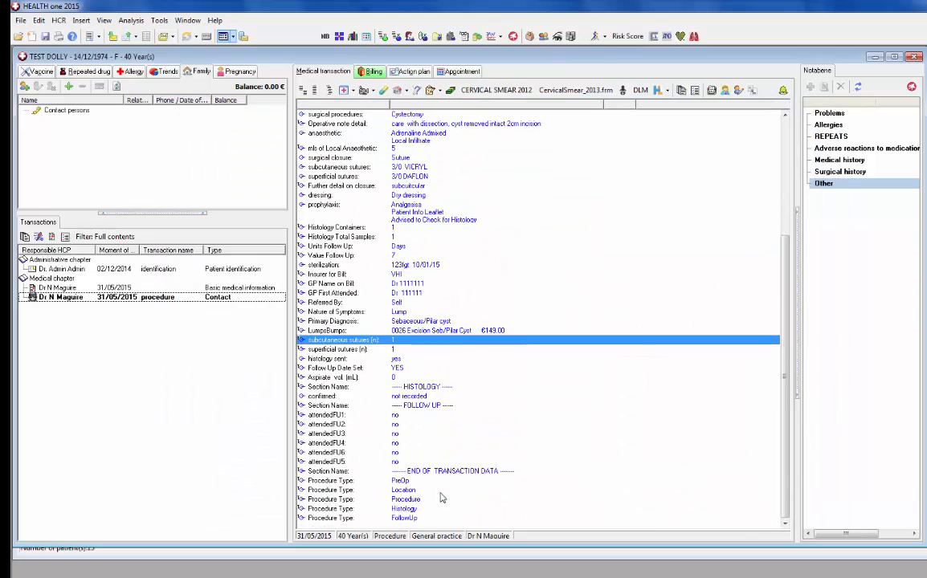
{"action": "left_click", "coordinate": [426, 387]}
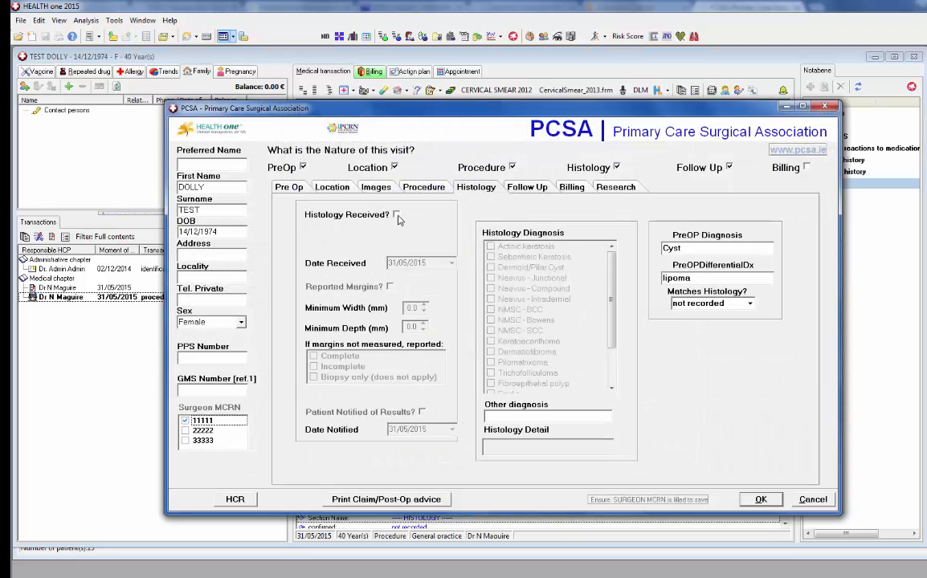
Record histology received: margins reported and complete, Dermoid/Pilar Cyst matching pre-op, patient notified; save and reopen
{"action": "left_click", "coordinate": [396, 214]}
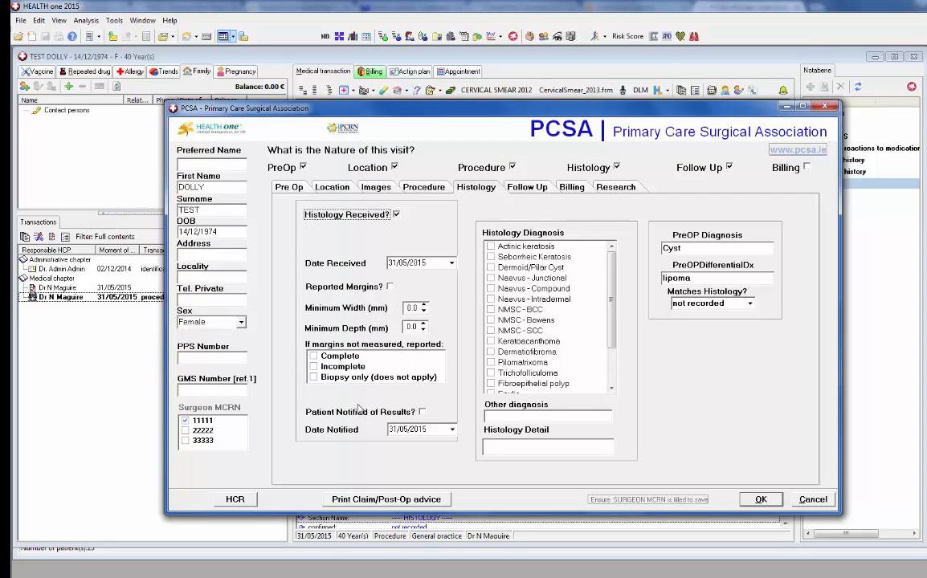
{"action": "left_click", "coordinate": [313, 356]}
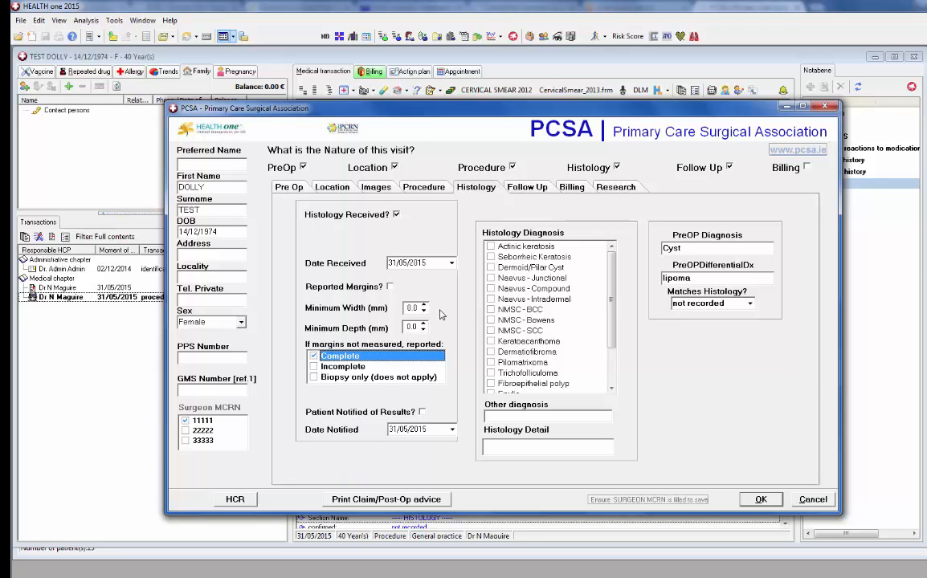
{"action": "left_click", "coordinate": [391, 288]}
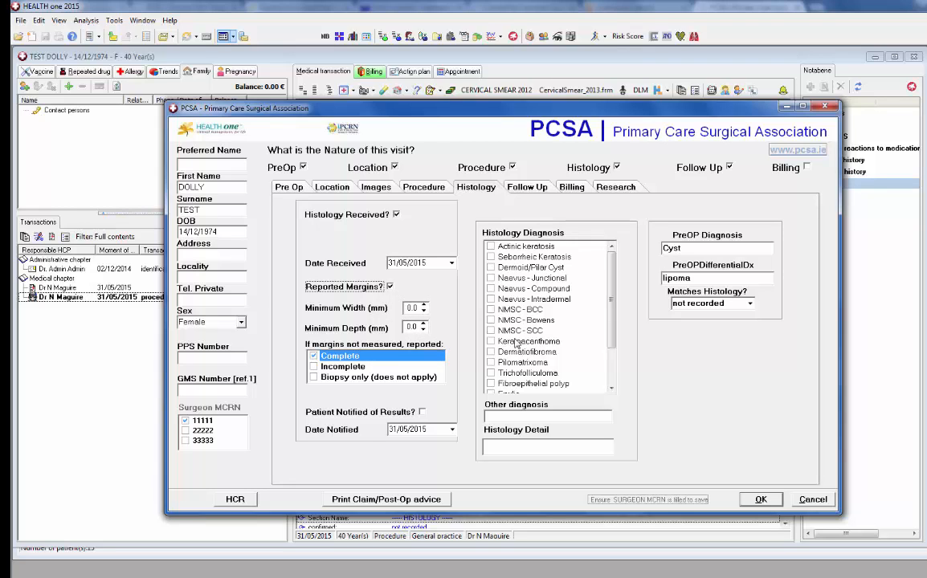
{"action": "left_click", "coordinate": [491, 269]}
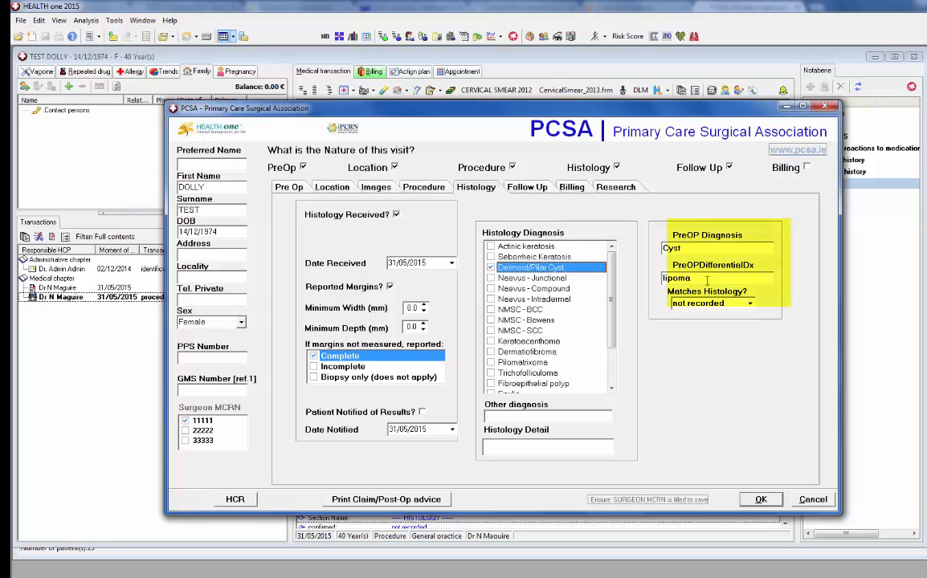
{"action": "left_click", "coordinate": [749, 302]}
{"action": "left_click", "coordinate": [681, 312]}
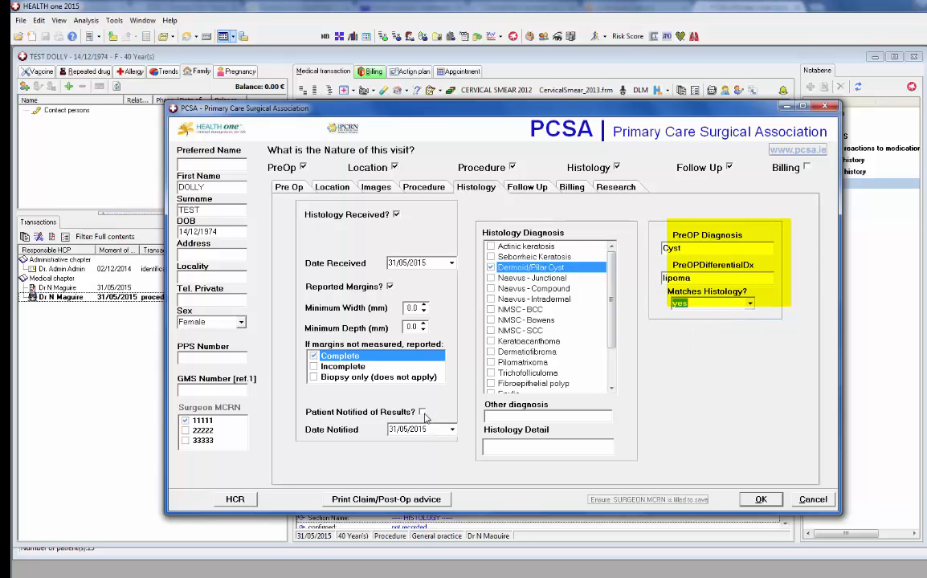
{"action": "left_click", "coordinate": [422, 412]}
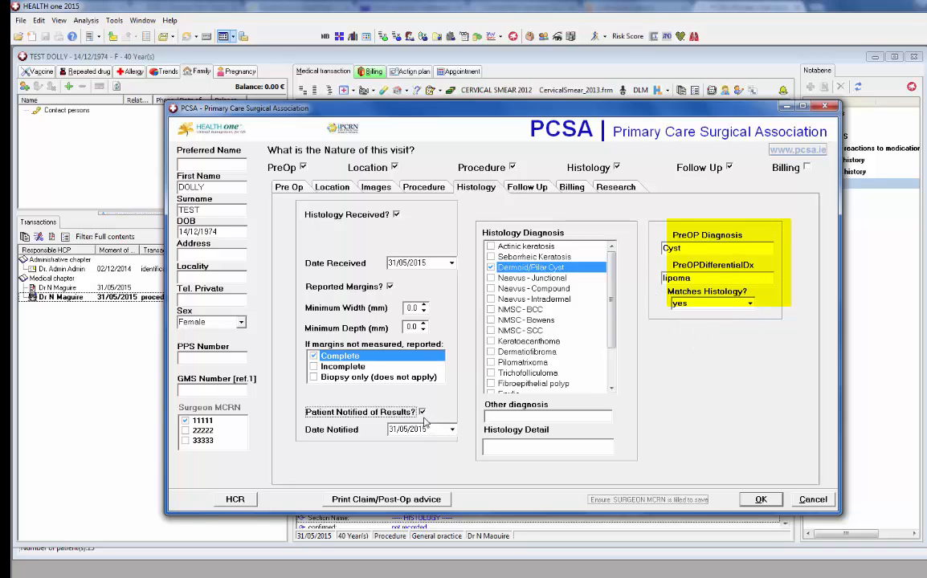
{"action": "left_click", "coordinate": [761, 501]}
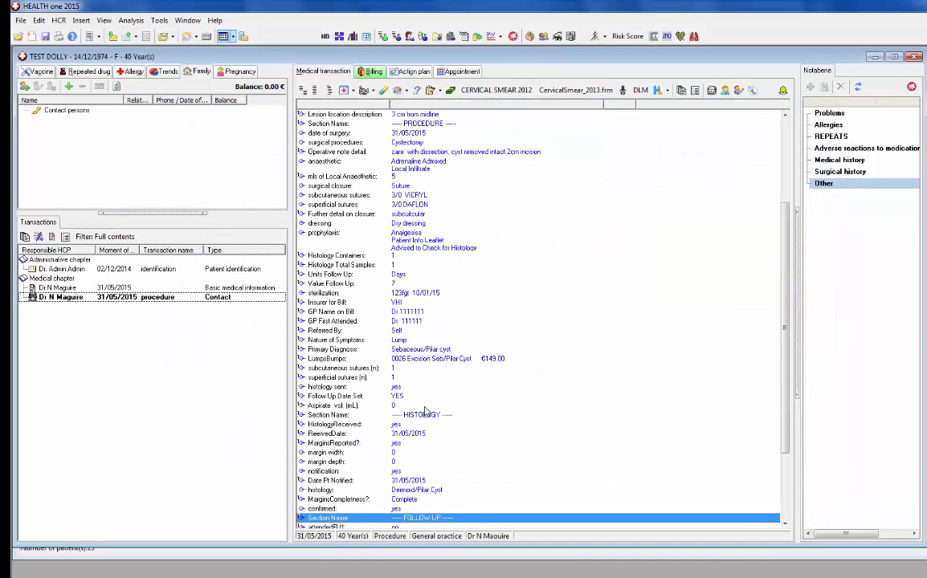
{"action": "double_click", "coordinate": [426, 411]}
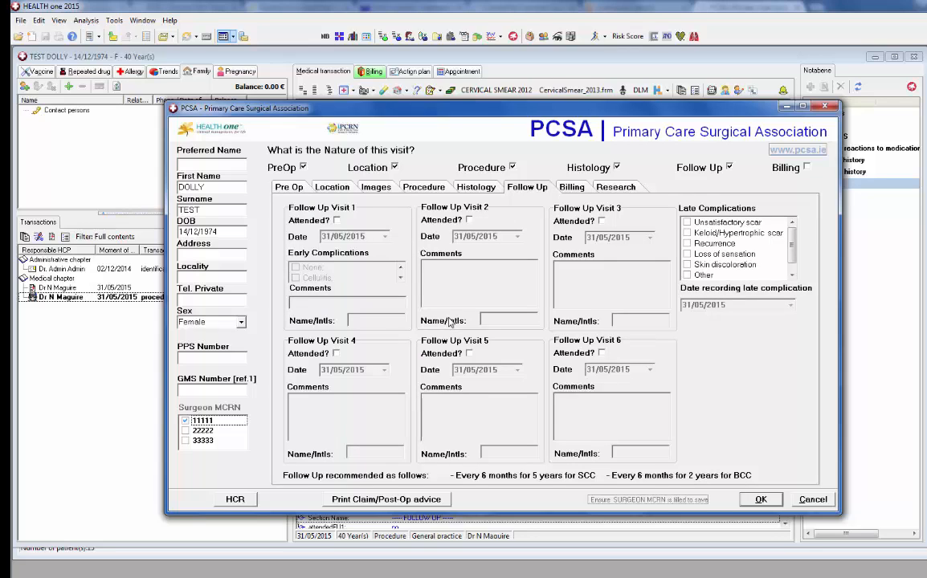
Mark follow-up visit 1 attended with no early complications, correct the comment to 'satisfied', and save
{"action": "left_click", "coordinate": [335, 221]}
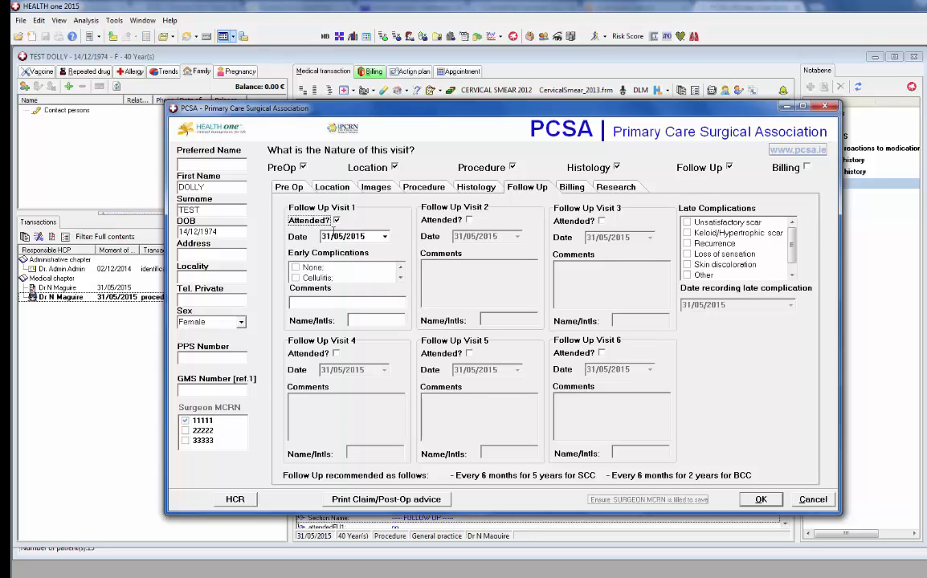
{"action": "left_click", "coordinate": [312, 267]}
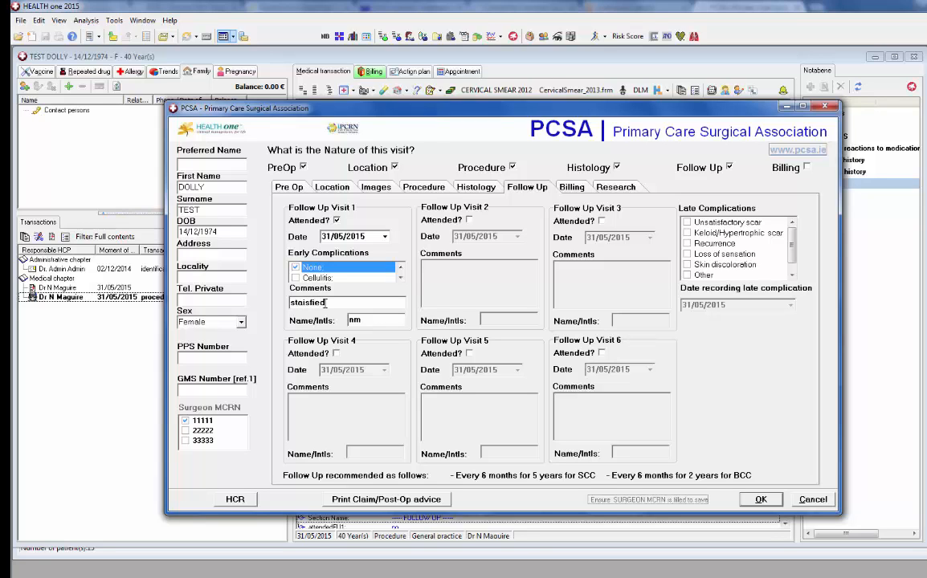
{"action": "left_click_drag", "start_coordinate": [333, 303], "coordinate": [305, 304]}
{"action": "key", "text": "BackSpace"}
{"action": "left_click", "coordinate": [761, 500]}
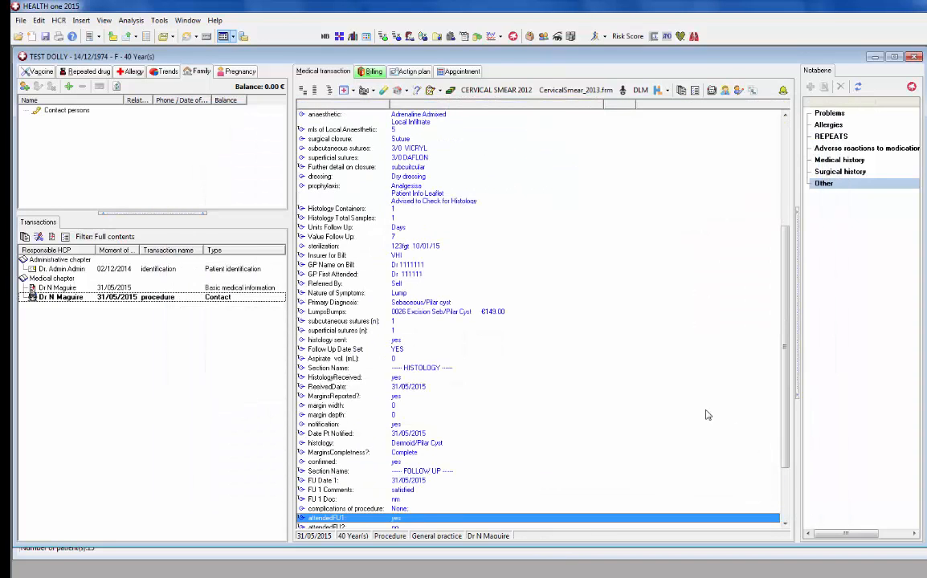
Close the patient's record, saving the modified transaction
{"action": "left_click", "coordinate": [917, 58]}
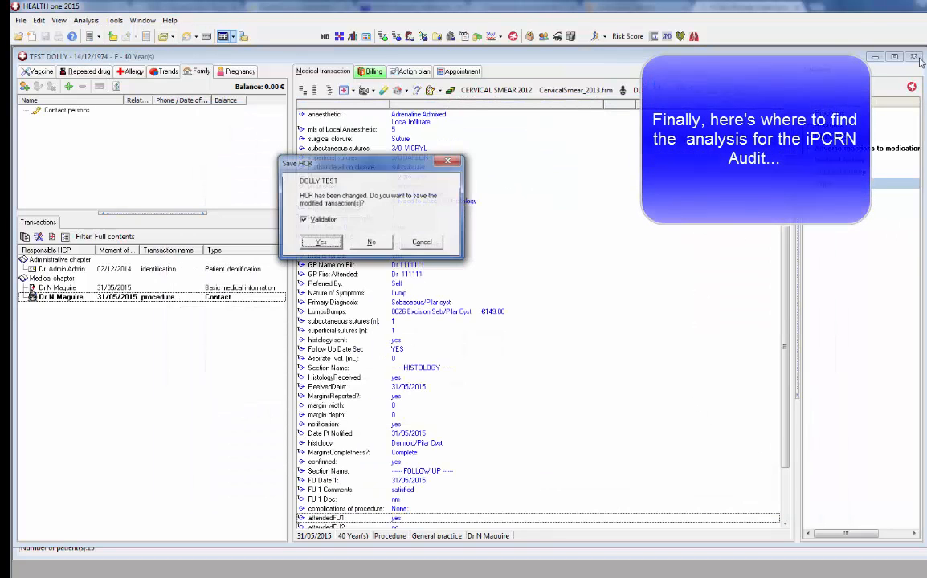
{"action": "left_click", "coordinate": [319, 242]}
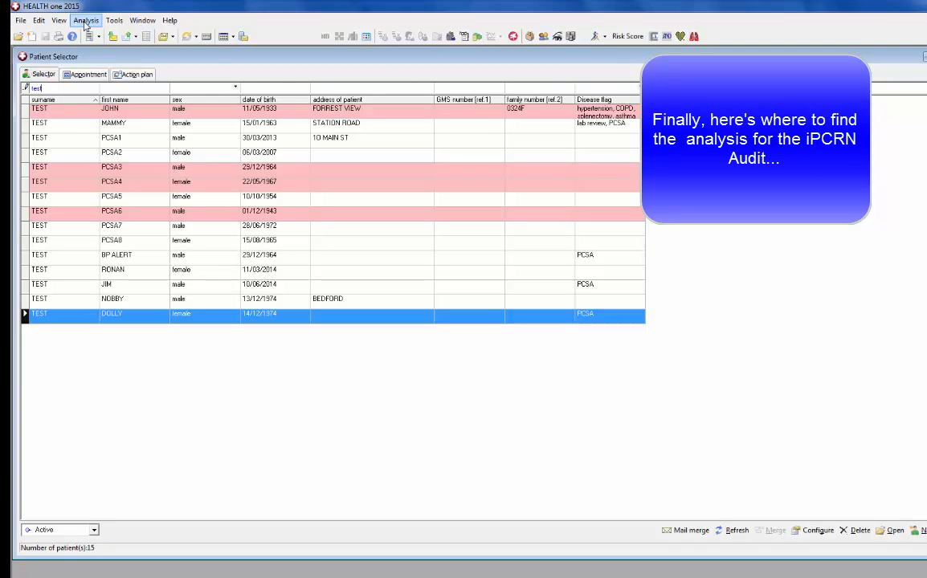
Open the iPCRN export for the PCSA Cancer analysis from the Query Plus database list
{"action": "left_click", "coordinate": [85, 22]}
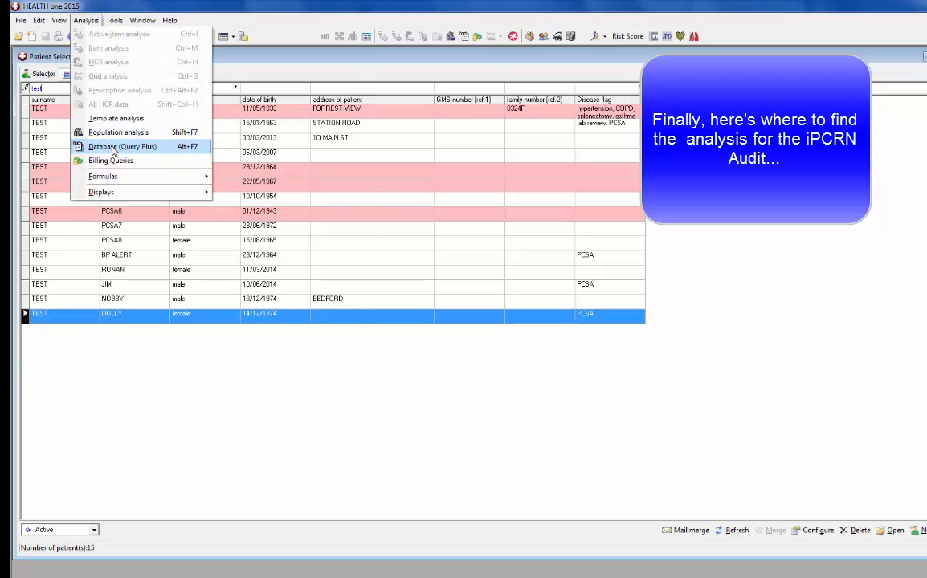
{"action": "left_click", "coordinate": [112, 147]}
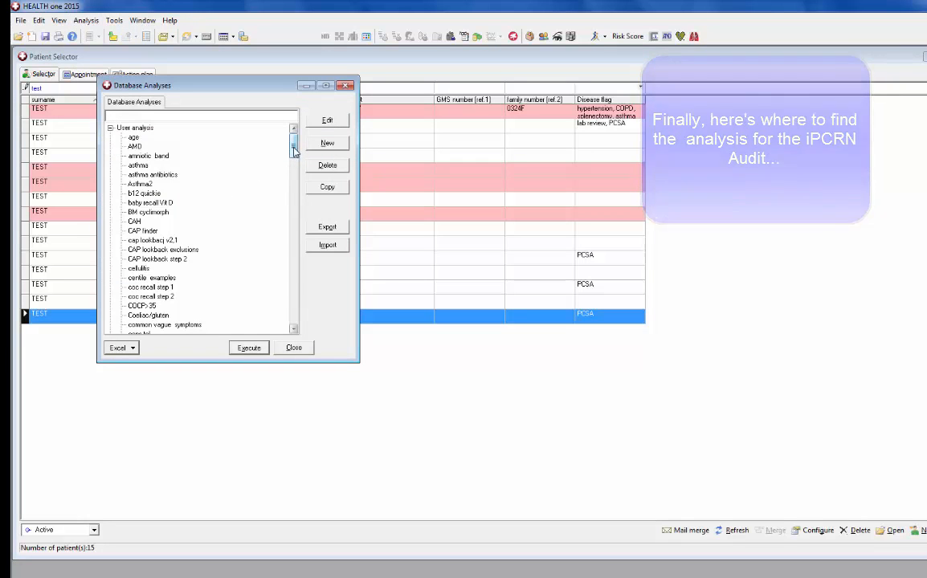
{"action": "mouse_move", "coordinate": [294, 150]}
{"action": "left_mouse_down"}
{"action": "mouse_move", "coordinate": [310, 237]}
{"action": "mouse_move", "coordinate": [310, 318]}
{"action": "mouse_move", "coordinate": [296, 310]}
{"action": "left_mouse_up"}
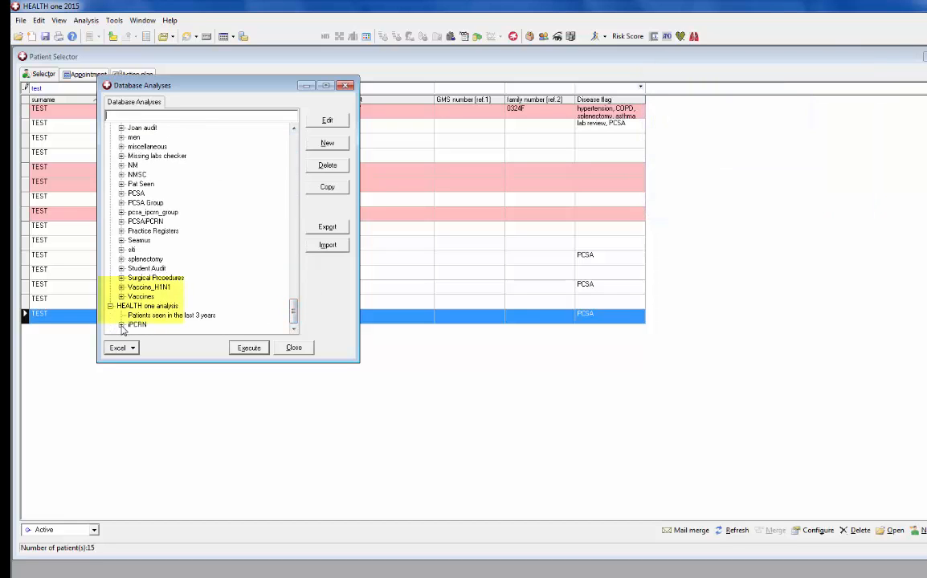
{"action": "left_click", "coordinate": [121, 325]}
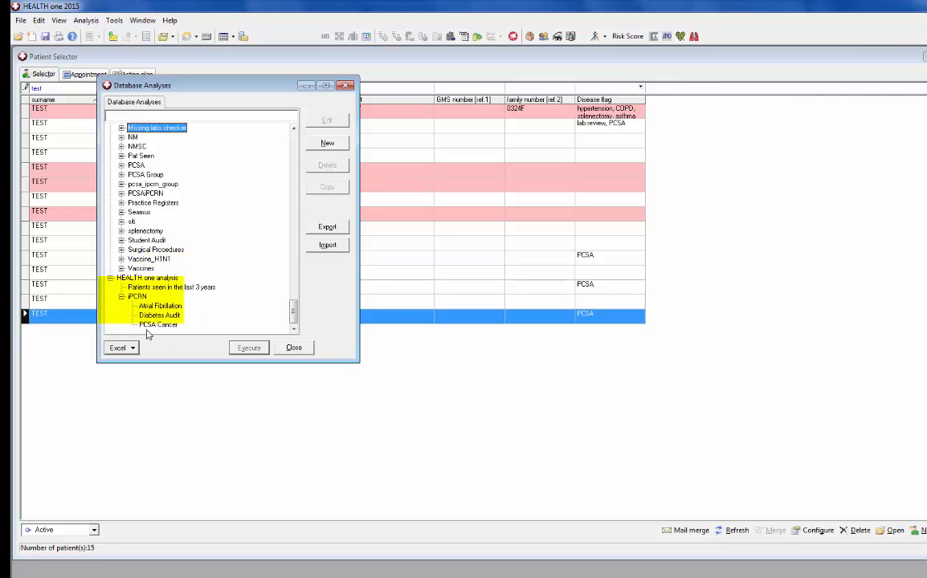
{"action": "left_click", "coordinate": [159, 326]}
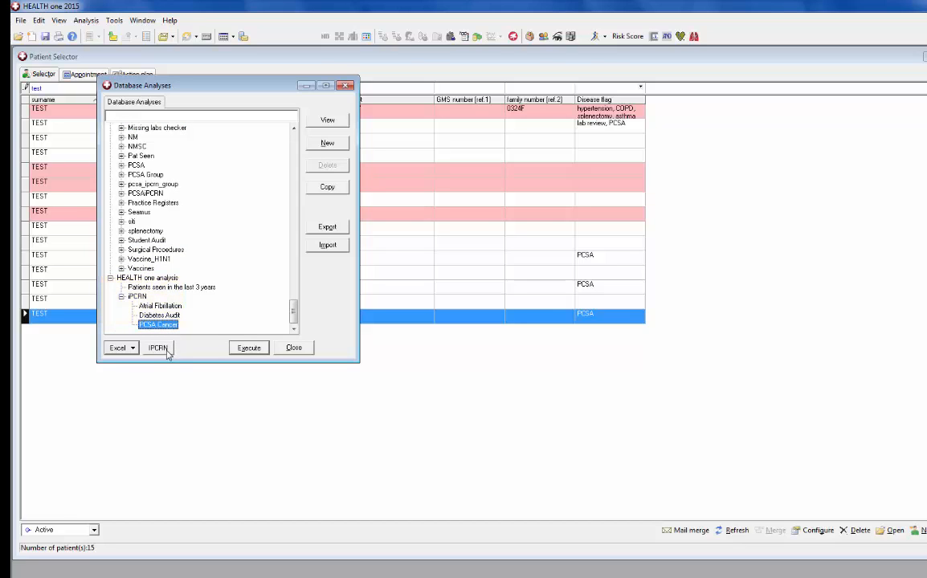
{"action": "left_click", "coordinate": [166, 352]}
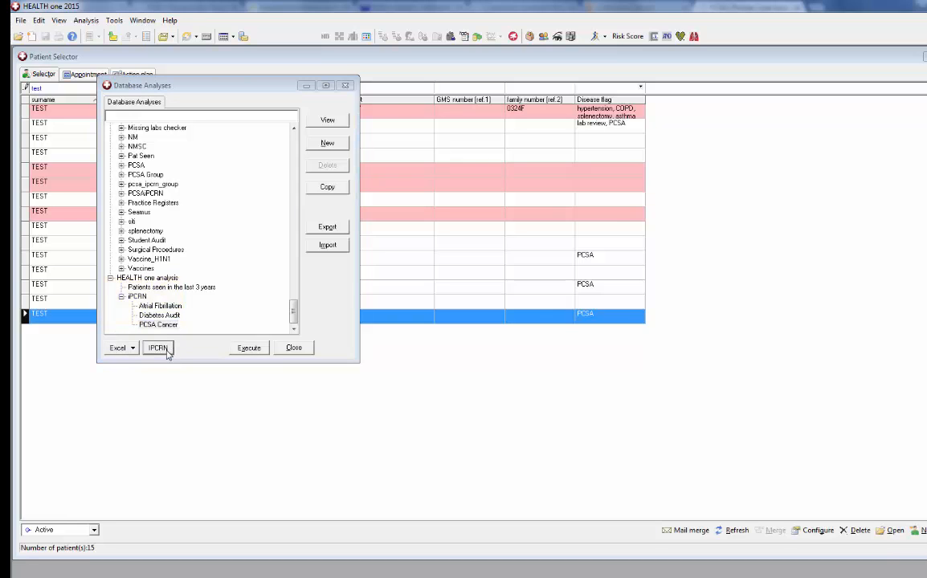
{"action": "left_click", "coordinate": [386, 311]}
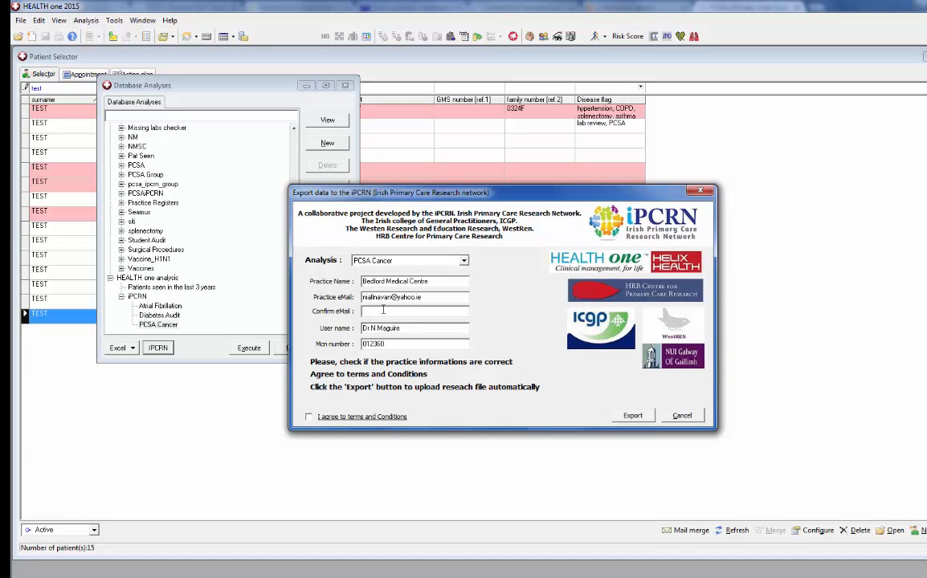
Enter the practice e-mail address as confirmation and export the PCSA Cancer data to iPCRN
{"action": "left_click", "coordinate": [631, 416]}
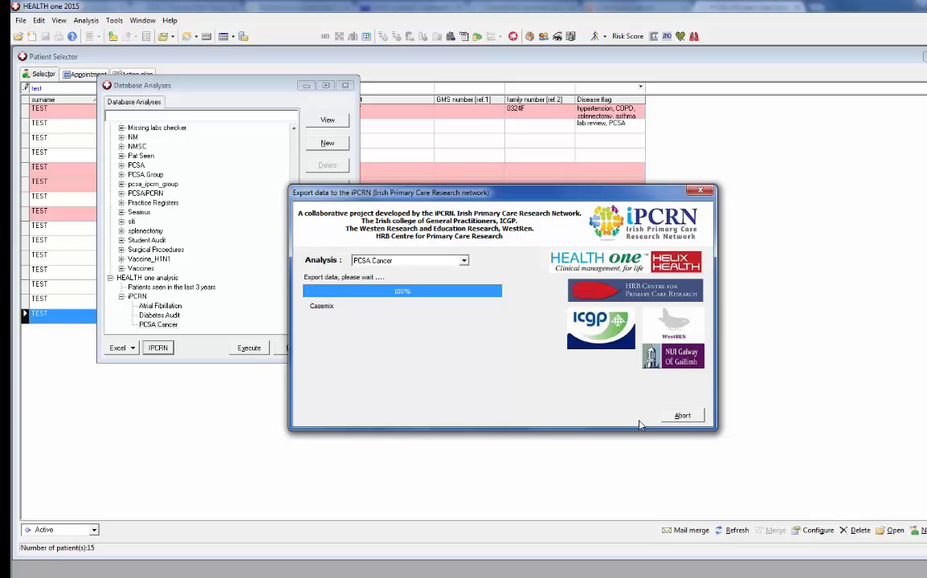